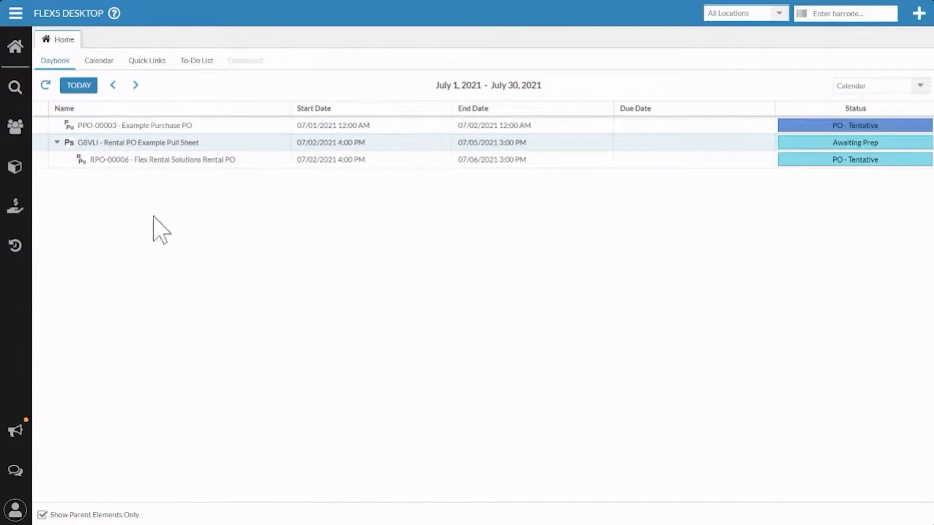
# - Review the line items of the Example Purchase PO from the Daybook and close the document
pyautogui.doubleClick(131, 125)
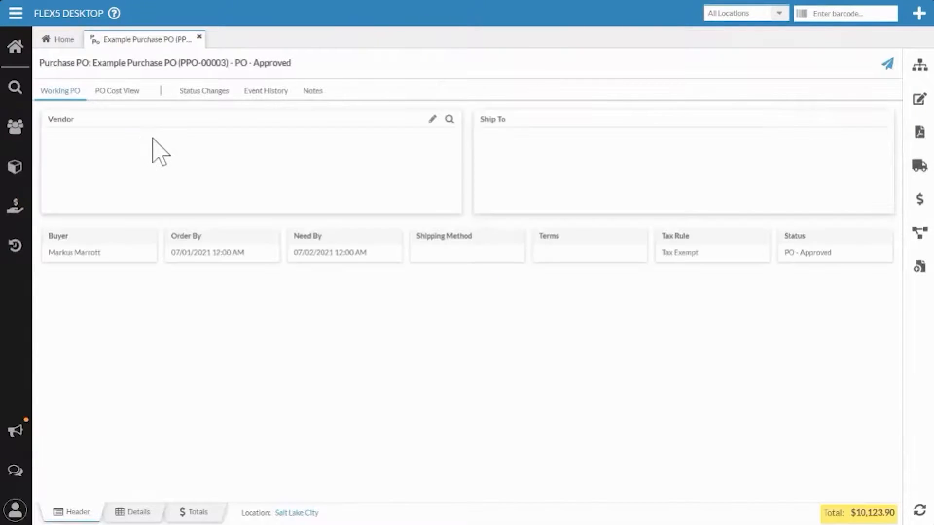
pyautogui.click(131, 512)
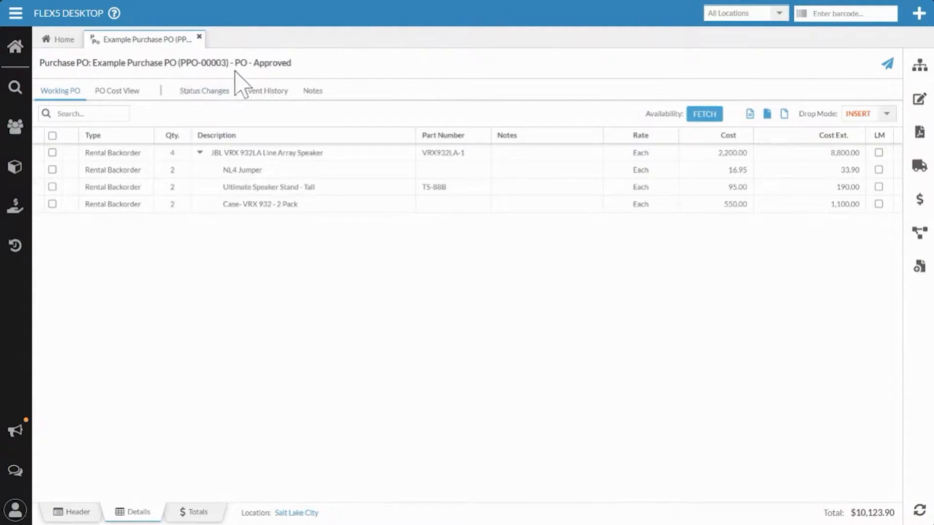
pyautogui.click(200, 37)
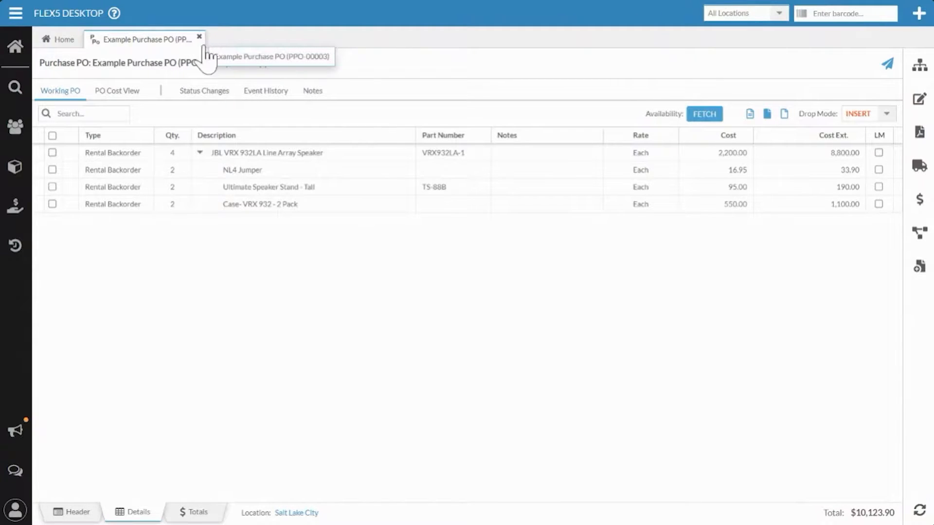
# - Open the Example Purchase PO for receiving from the warehouse Receiving list
pyautogui.click(16, 13)
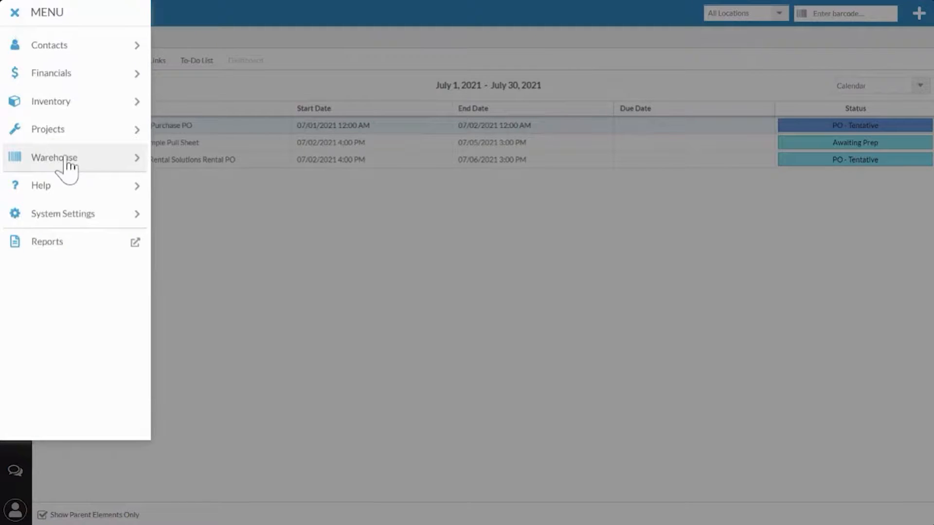
pyautogui.click(68, 168)
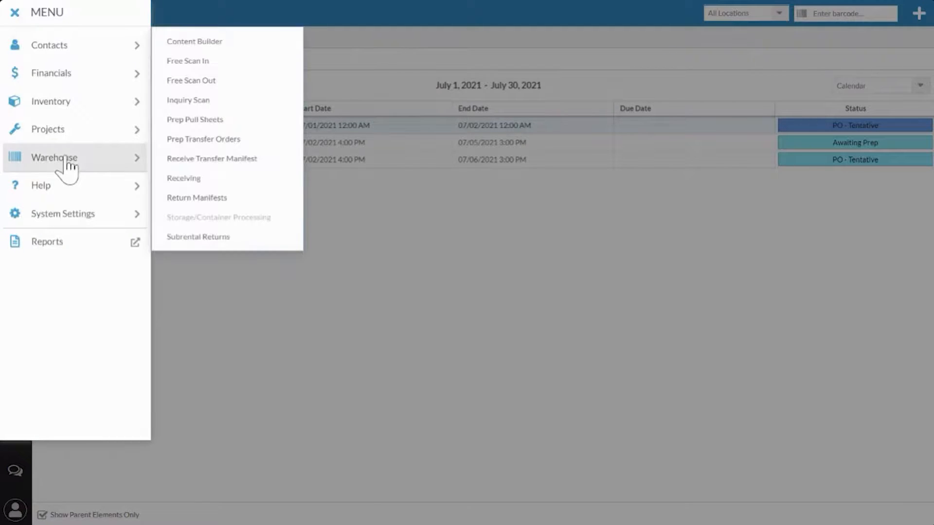
pyautogui.click(184, 178)
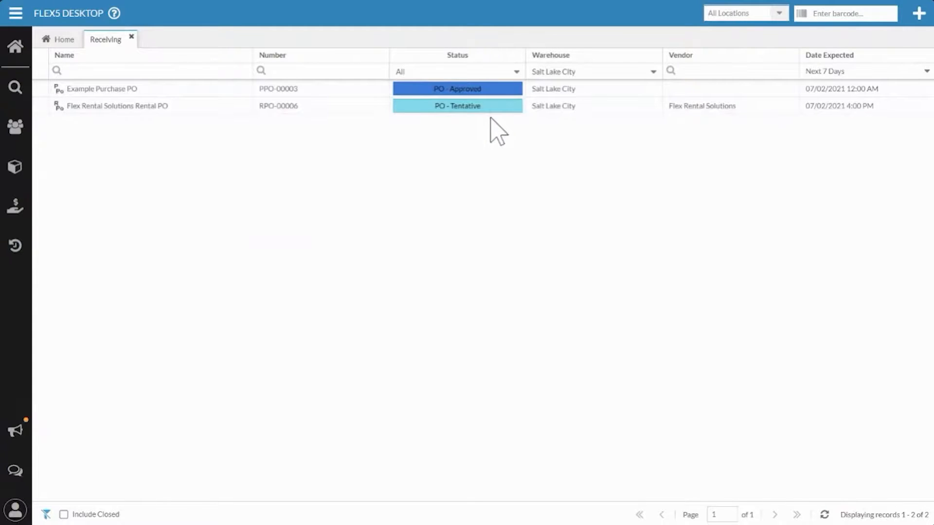
pyautogui.doubleClick(103, 88)
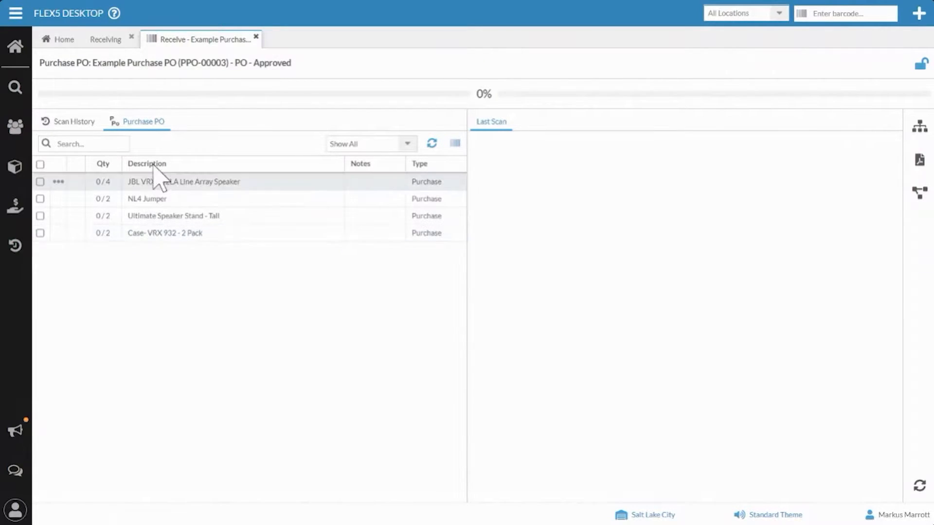
# - Receive the first Case- VRX 932 - 2 Pack unit with serial number 123456, without printing a barcode
pyautogui.click(157, 236)
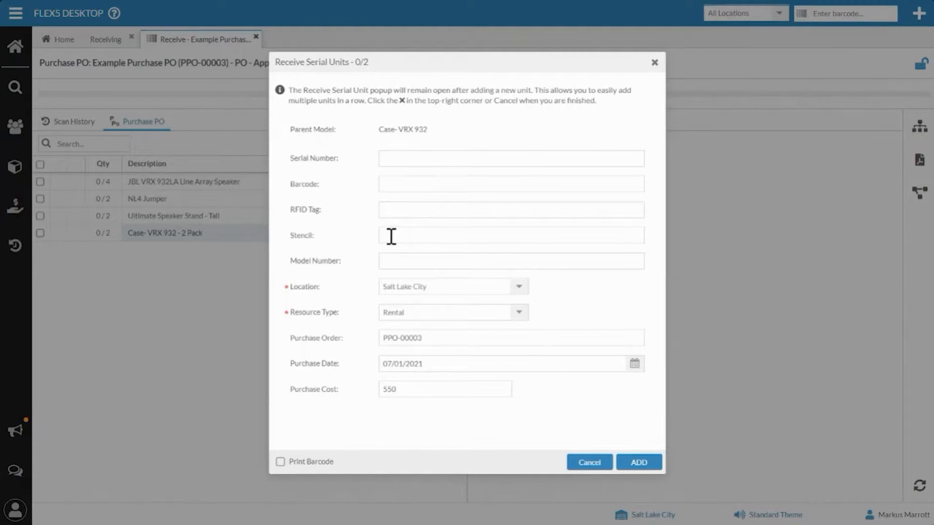
pyautogui.click(397, 158)
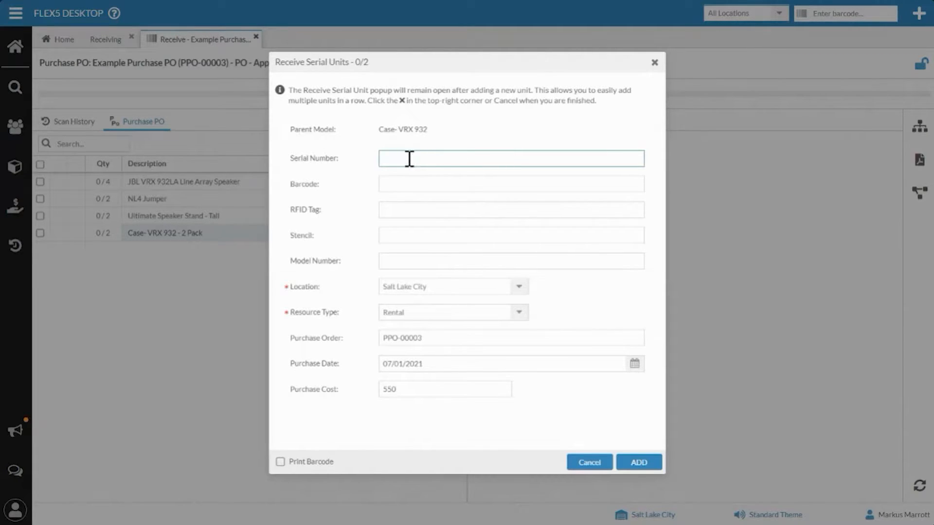
pyautogui.write('123456')
pyautogui.click(364, 199)
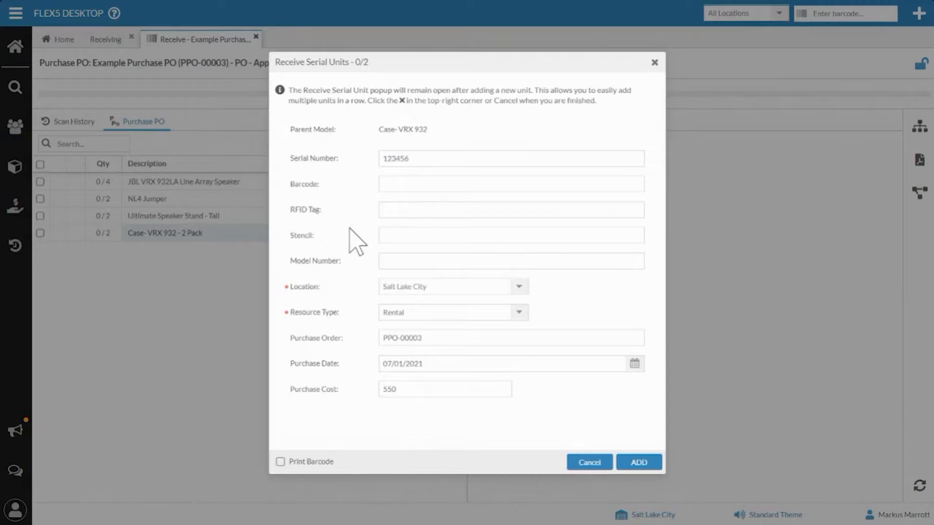
pyautogui.click(281, 462)
pyautogui.click(281, 462)
pyautogui.click(638, 463)
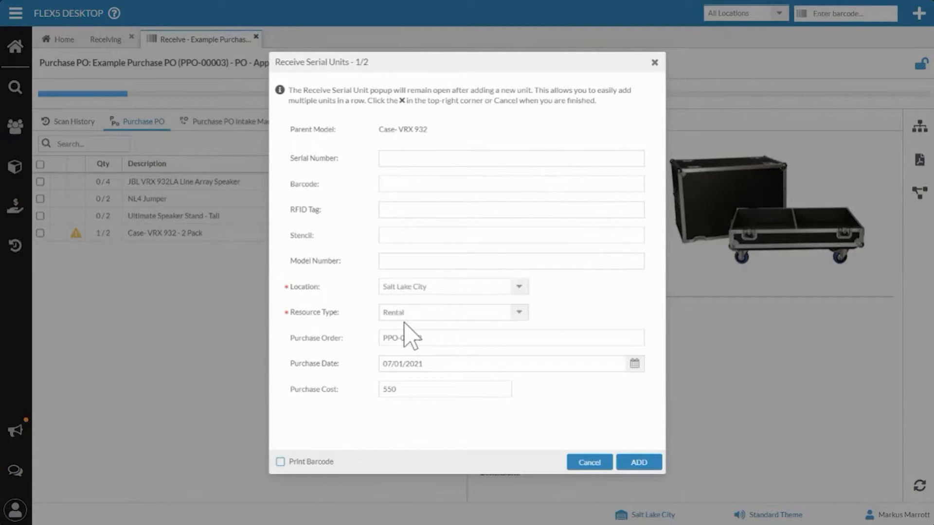
# - Receive the second Case- VRX 932 unit with serial number 23456 and check the received units in the Purchase PO Intake Manifest
pyautogui.click(398, 158)
pyautogui.write('23456')
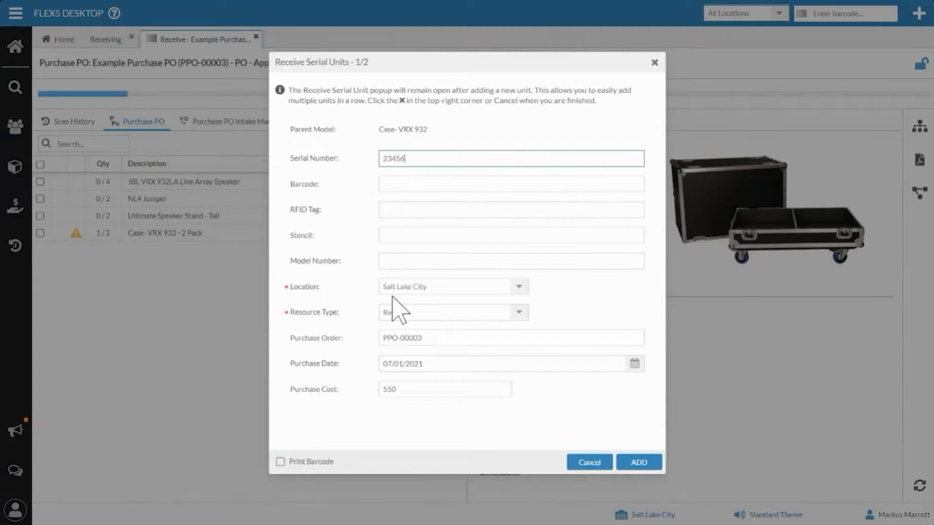
pyautogui.click(653, 465)
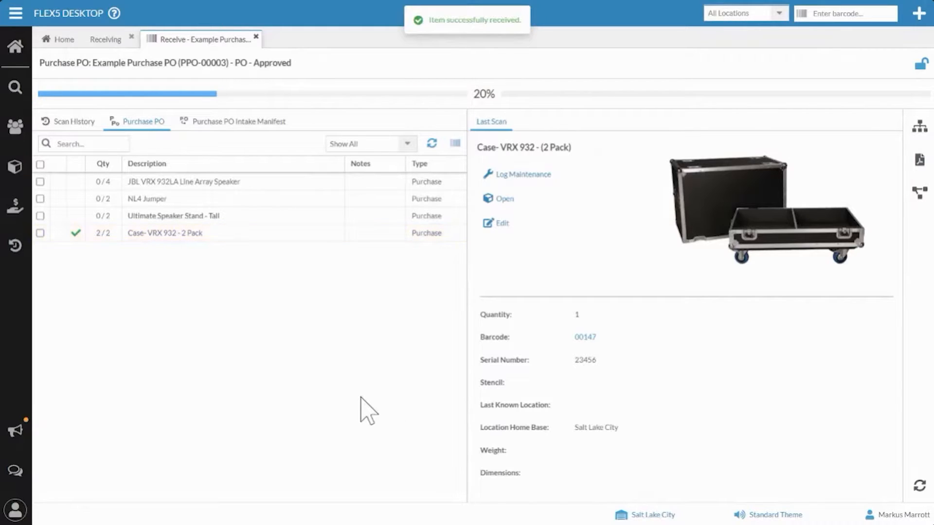
pyautogui.click(227, 130)
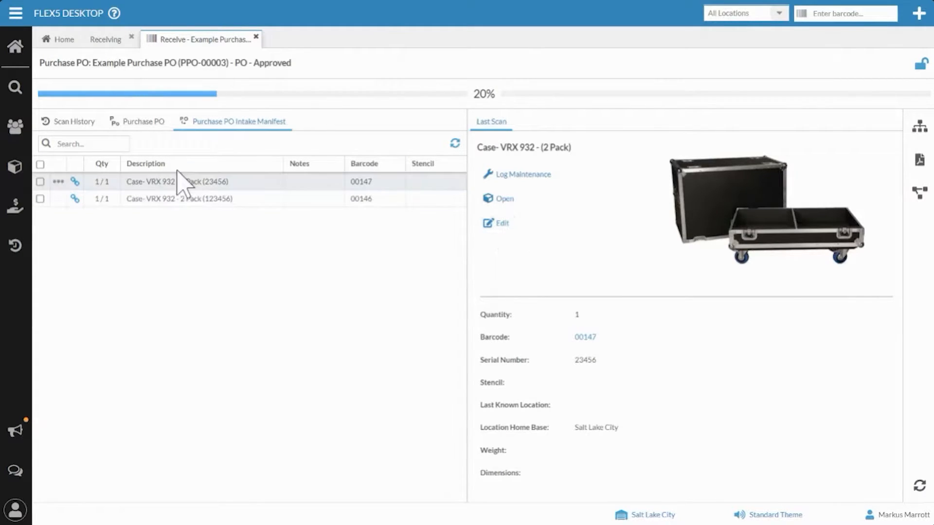
pyautogui.click(138, 125)
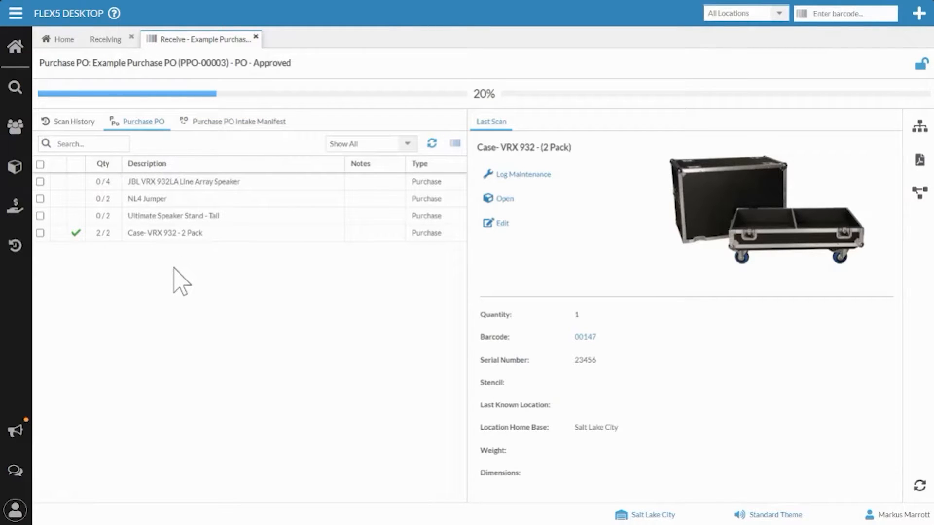
# - Receive a quantity of 2 for the Ultimate Speaker Stand - Tall line
pyautogui.doubleClick(146, 218)
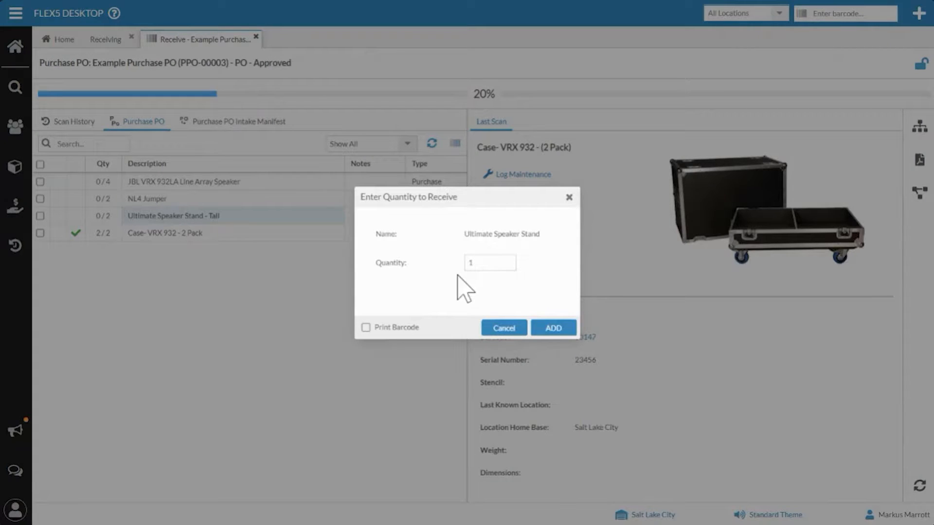
pyautogui.doubleClick(470, 263)
pyautogui.click(557, 329)
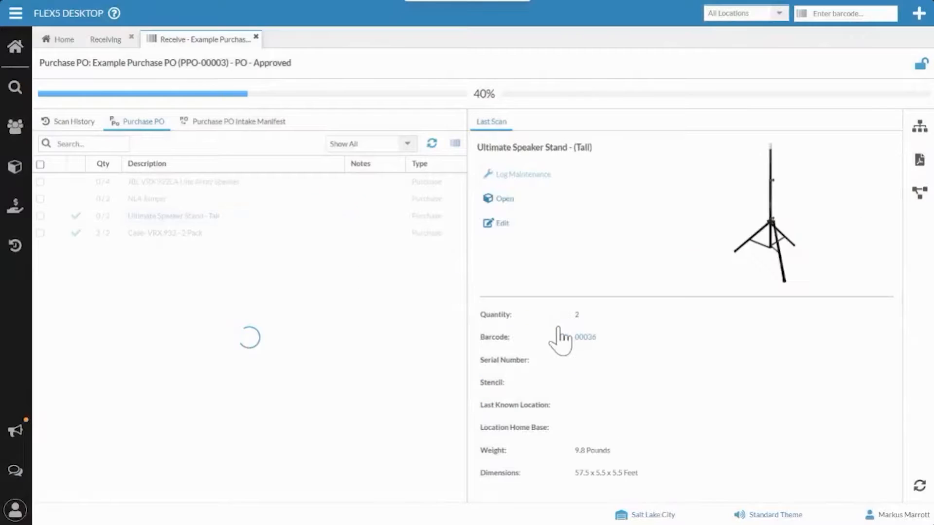
# - Receive a quantity of 2 for the NL4 Jumper line
pyautogui.click(149, 201)
pyautogui.click(472, 261)
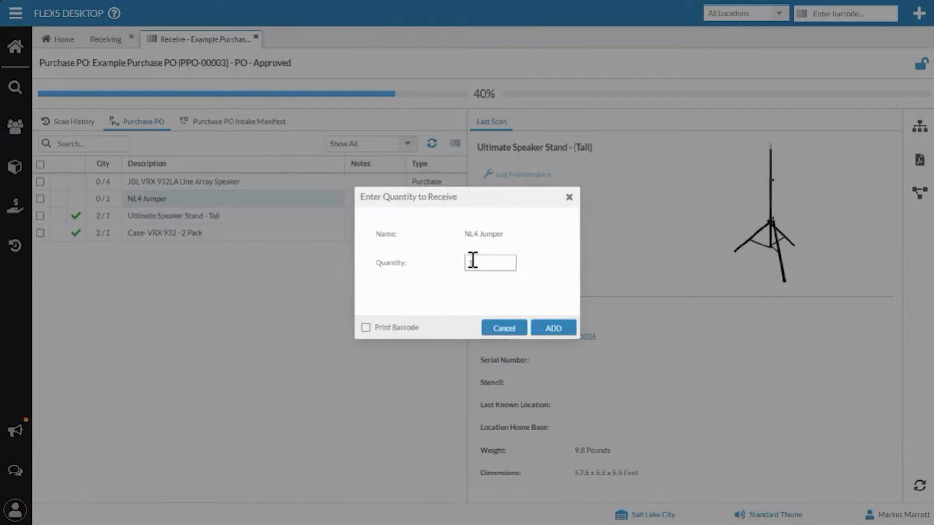
pyautogui.write('2')
pyautogui.click(555, 330)
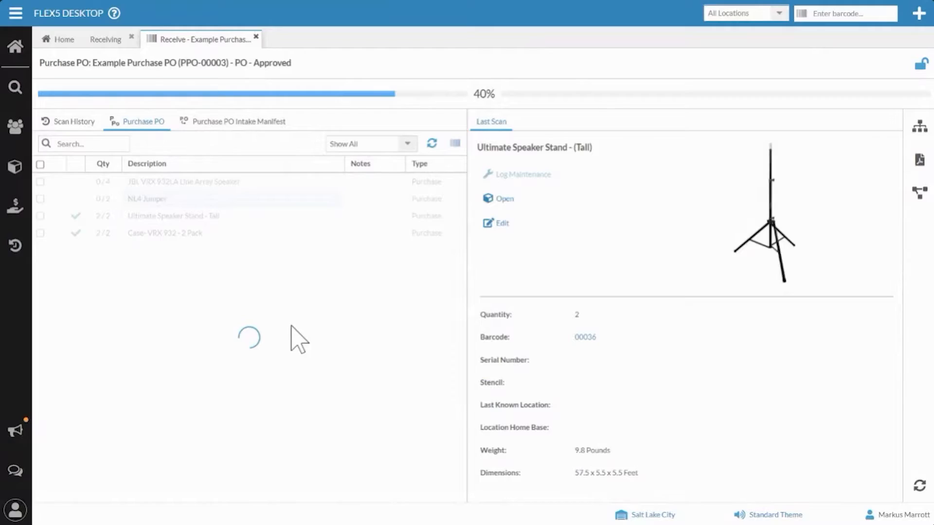
# - Receive all four JBL VRX 932LA Line Array Speaker units, leaving their serial numbers and barcodes blank
pyautogui.click(158, 181)
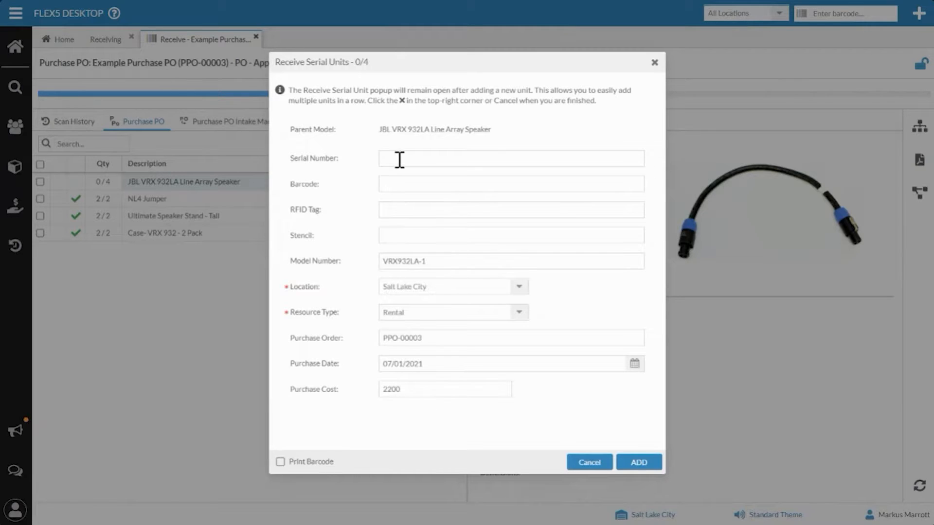
pyautogui.click(640, 463)
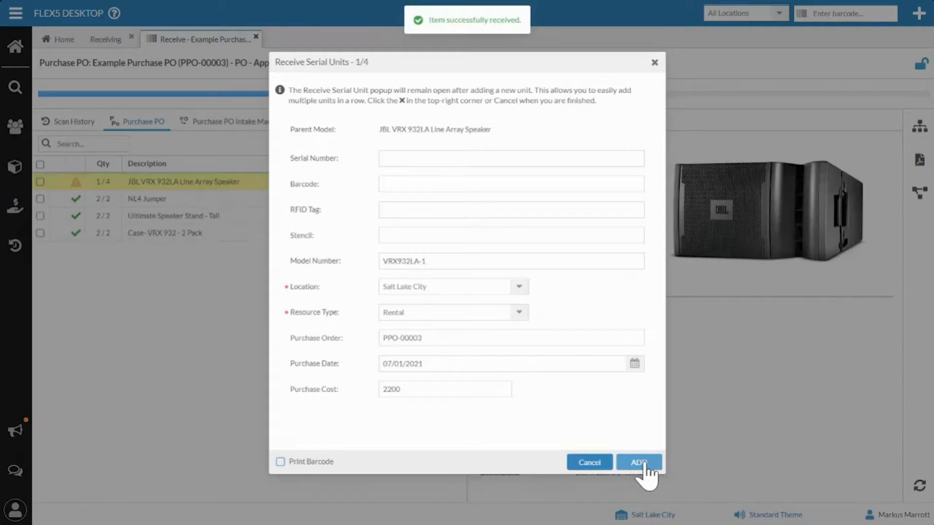
pyautogui.click(640, 463)
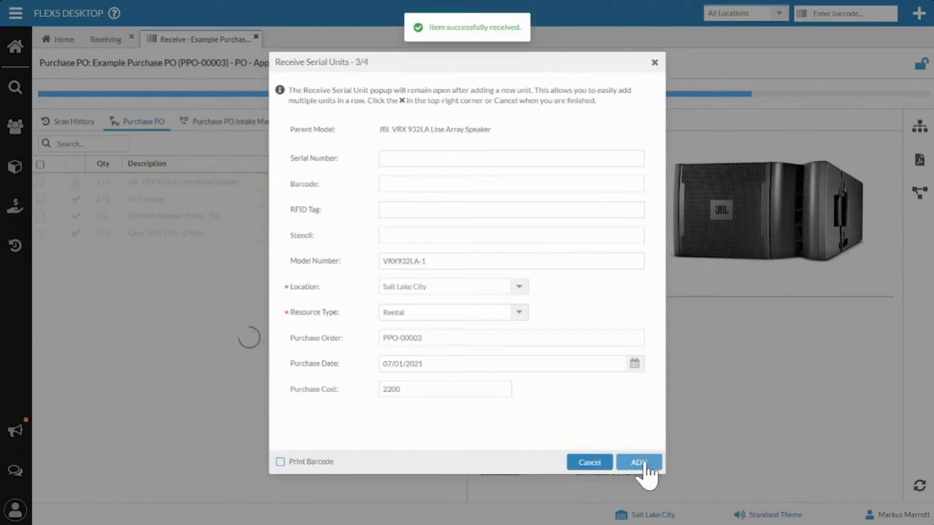
pyautogui.click(644, 462)
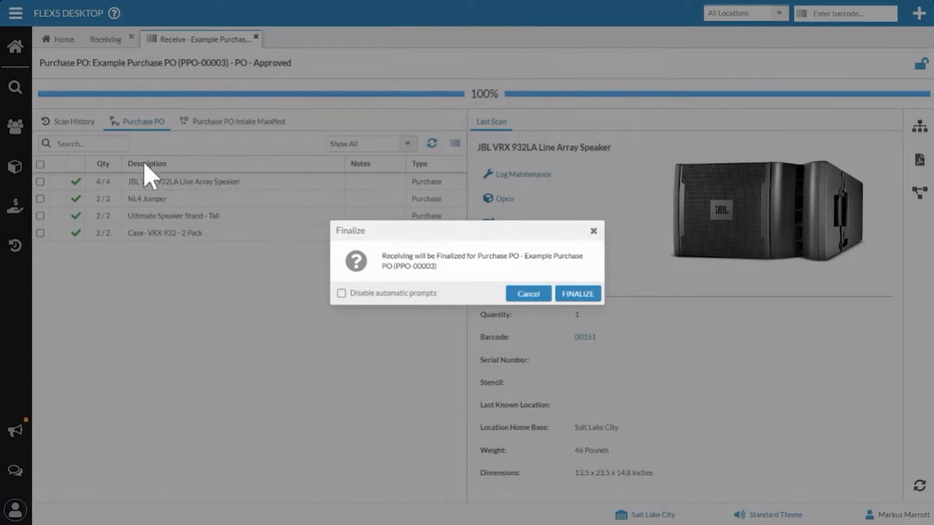
# - Finalize receiving for the Example Purchase PO and reload its receiving view
pyautogui.click(579, 295)
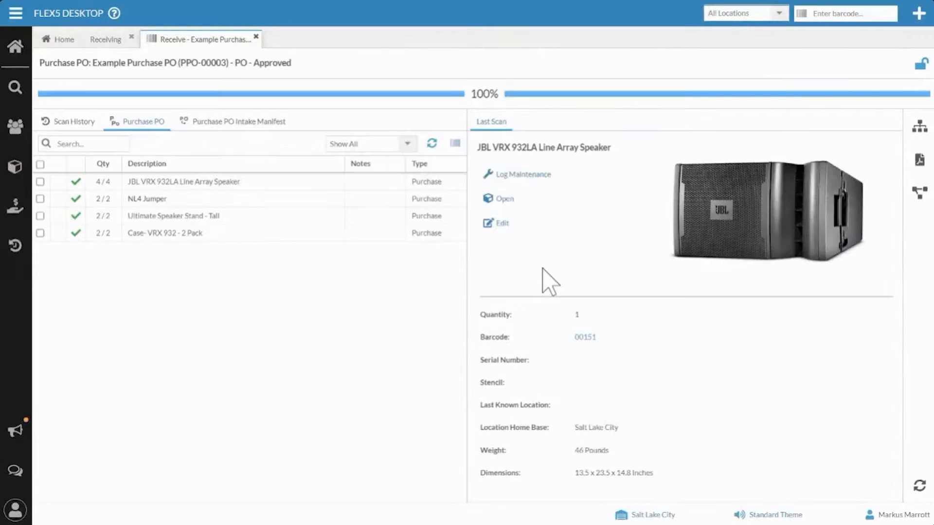
pyautogui.rightClick(196, 38)
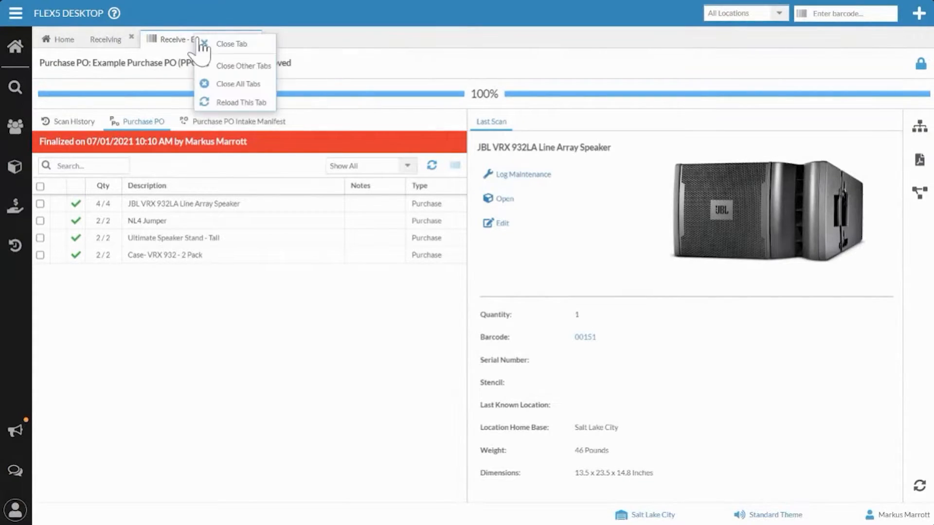
pyautogui.click(236, 103)
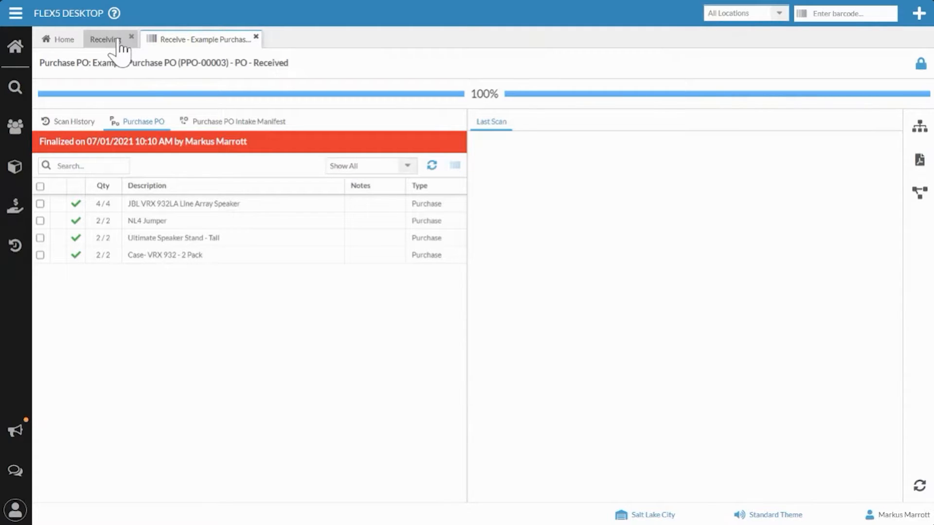
# - Return to the home Daybook, refresh it, and expand the Rental PO Example Pull Sheet
pyautogui.click(256, 37)
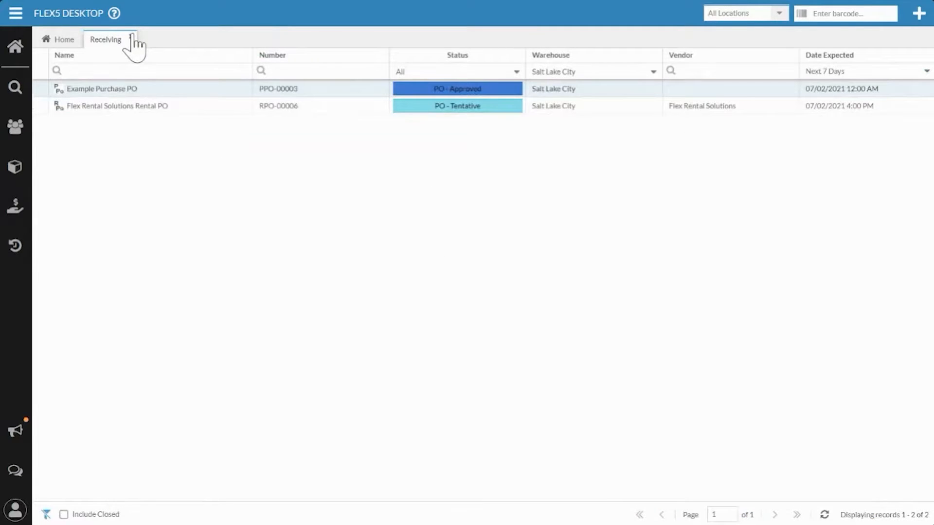
pyautogui.click(131, 37)
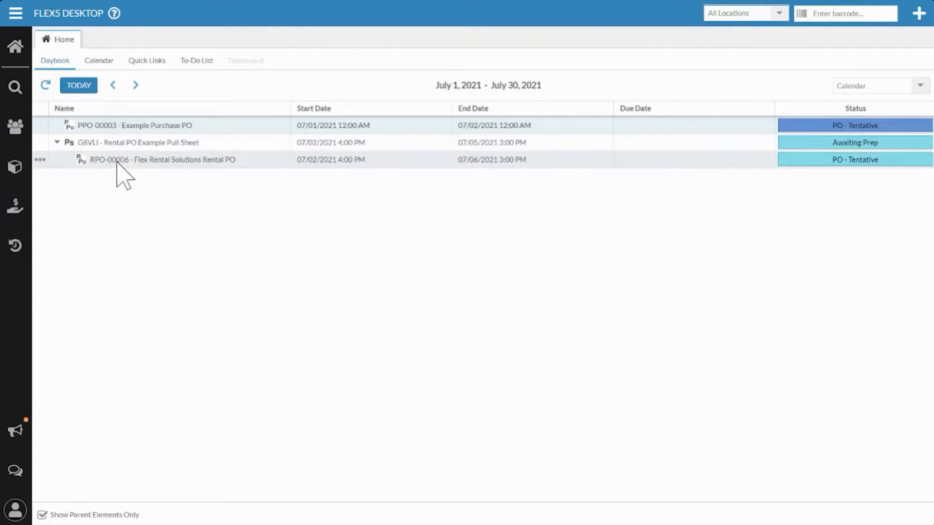
pyautogui.click(46, 83)
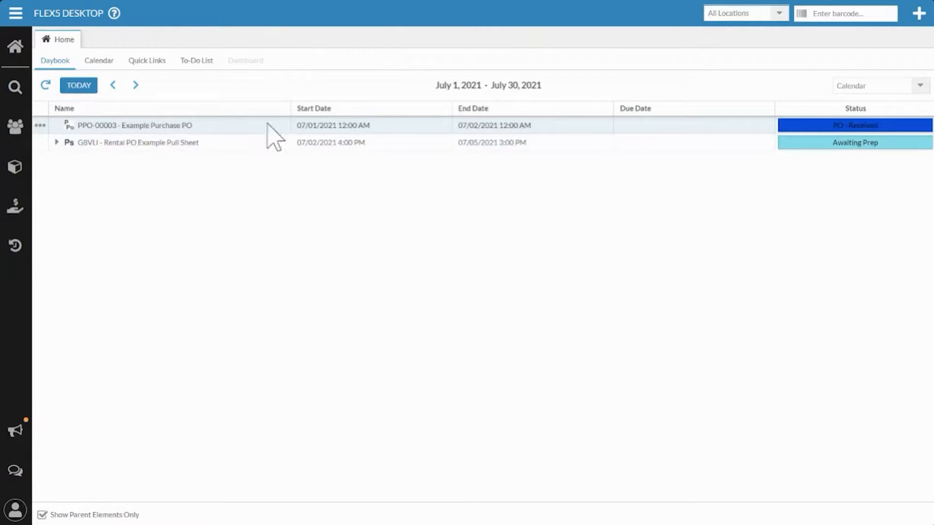
pyautogui.click(56, 142)
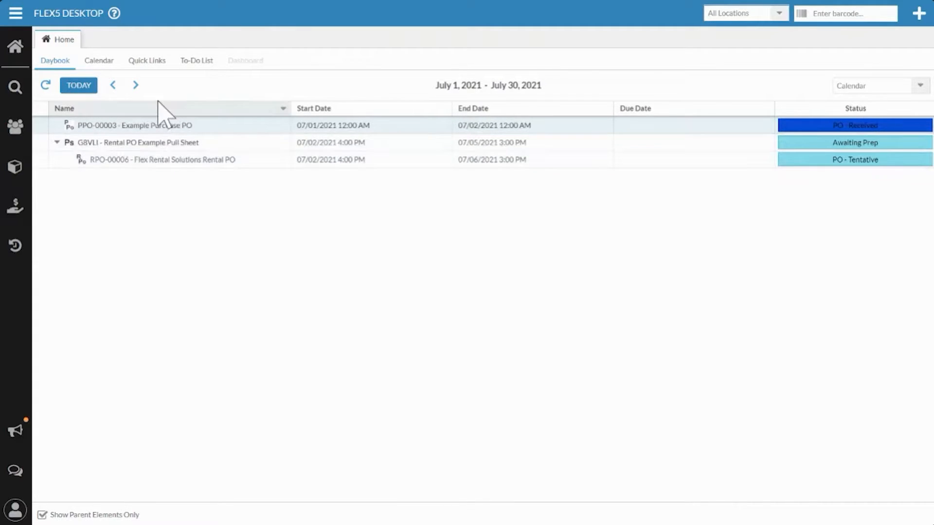
# - Reopen the warehouse Receiving list, keep the expected date filter at Next 7 Days, and include closed purchase orders
pyautogui.click(16, 13)
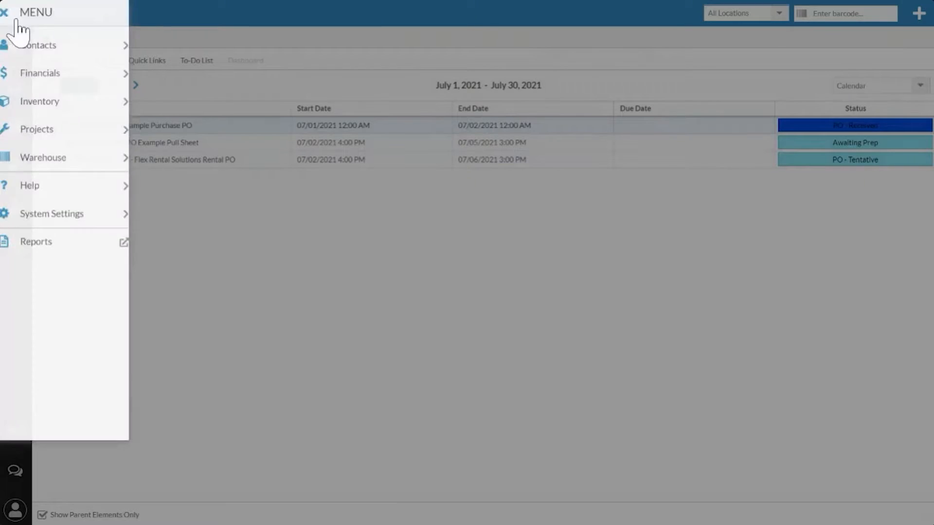
pyautogui.click(52, 155)
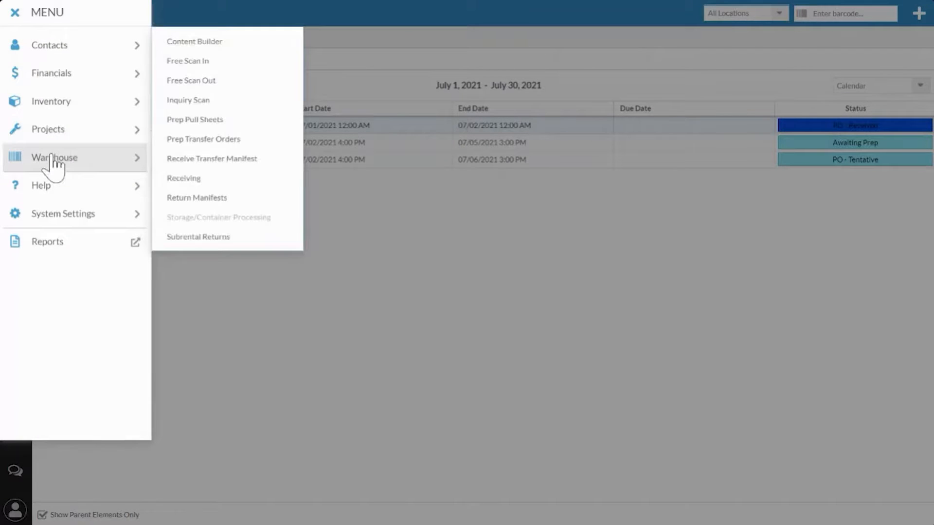
pyautogui.click(189, 178)
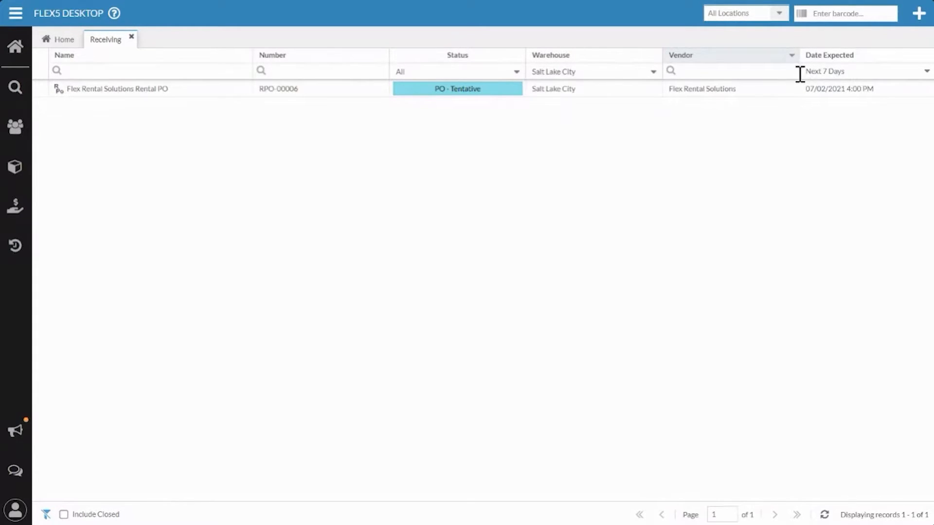
pyautogui.click(927, 71)
pyautogui.click(713, 185)
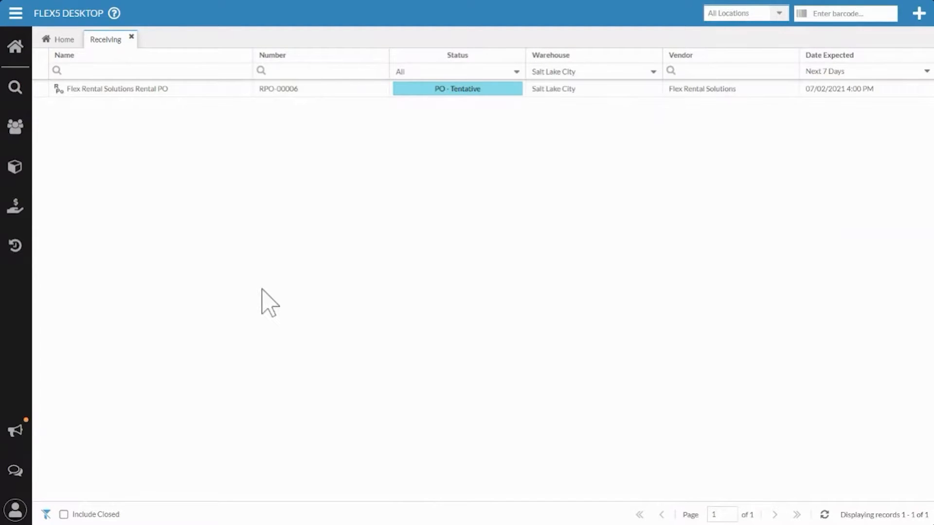
pyautogui.click(64, 514)
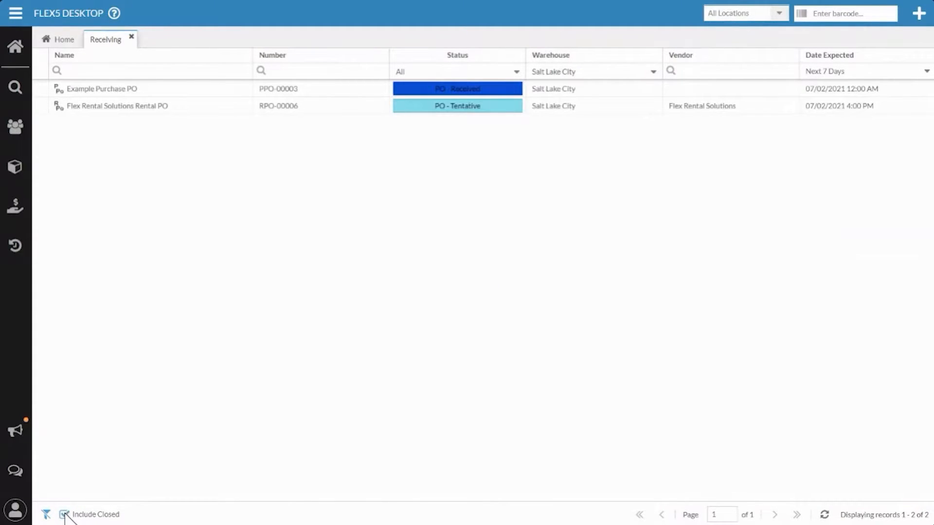
# - Exclude closed orders from the Receiving list and open the Flex Rental Solutions Rental PO for receiving
pyautogui.click(64, 514)
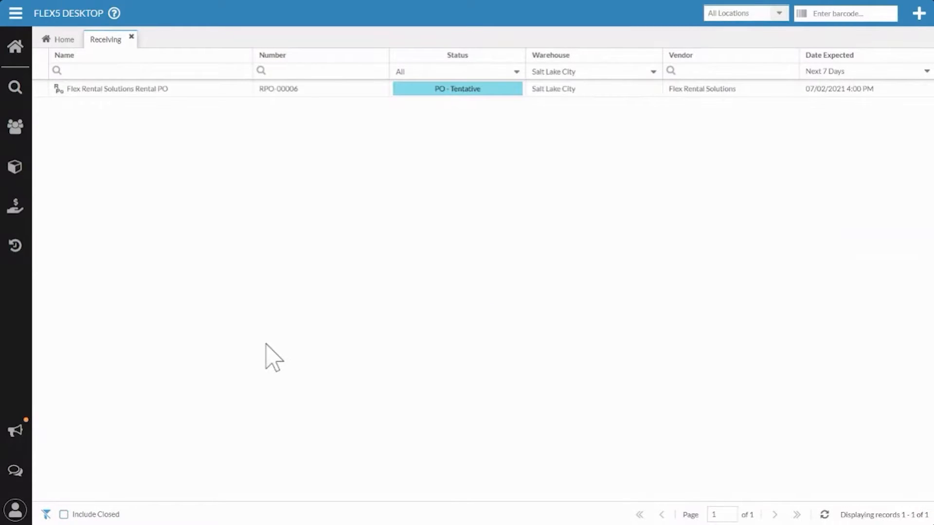
pyautogui.doubleClick(107, 90)
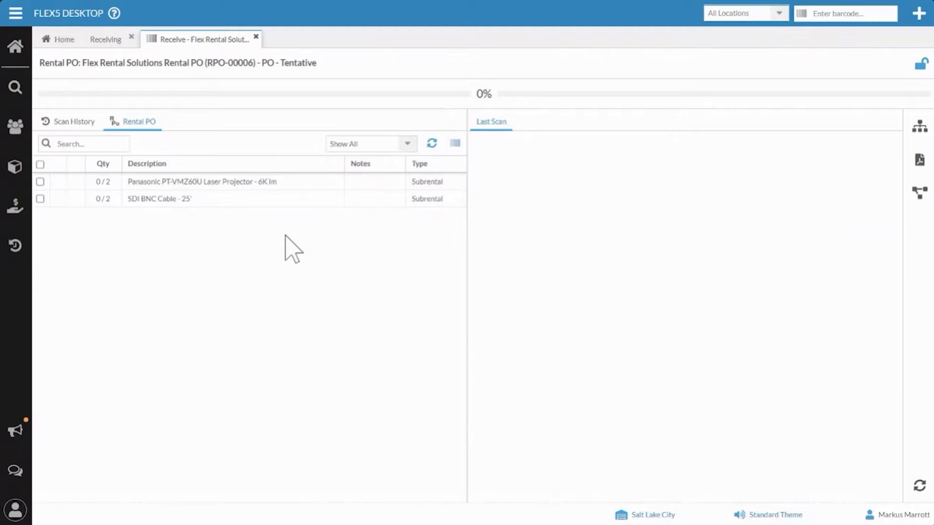
# - Receive both Panasonic PT-VMZ60U Laser Projector units with serial numbers and barcodes left blank, and view the Subrental Intake Manifest
pyautogui.doubleClick(149, 183)
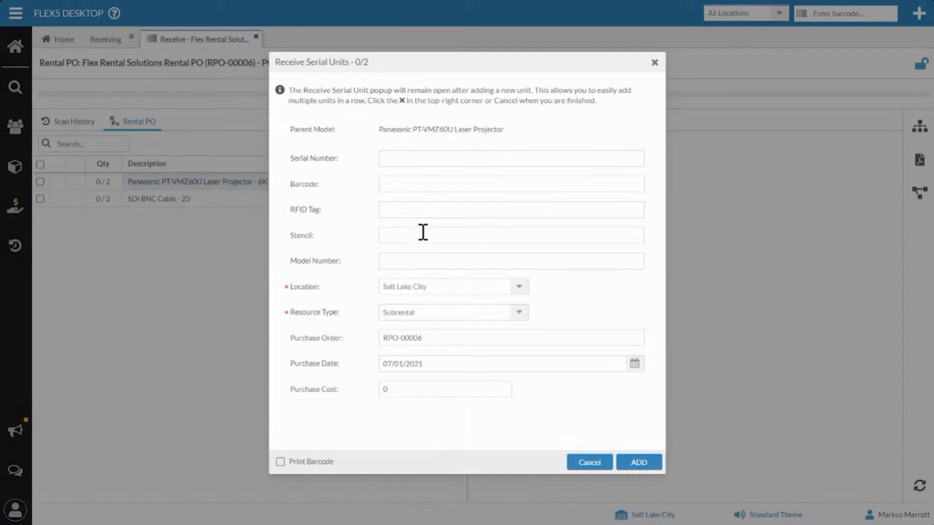
pyautogui.click(639, 463)
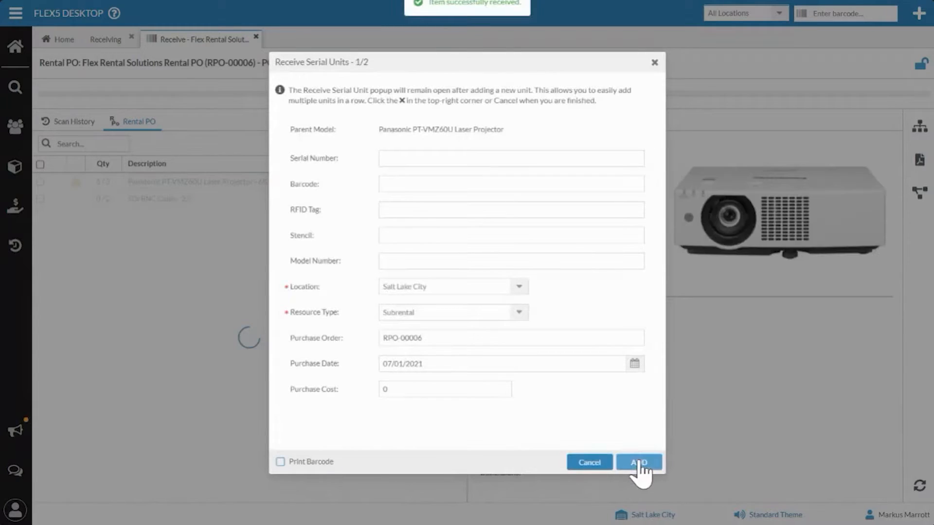
pyautogui.click(639, 463)
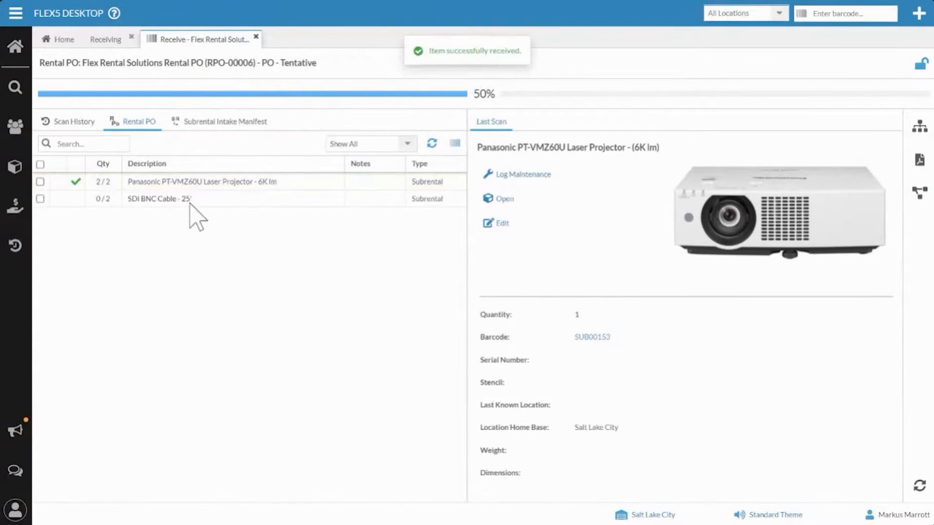
pyautogui.click(213, 129)
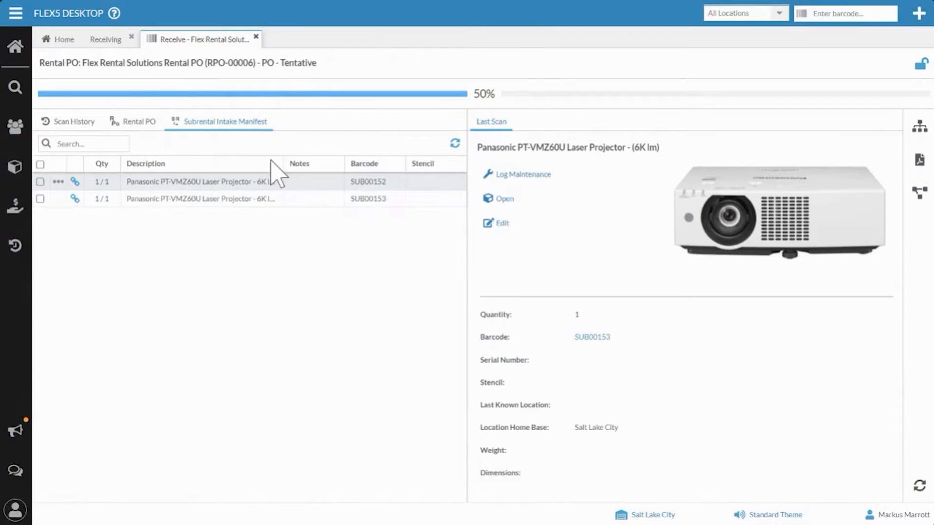
# - Receive a quantity of 2 for the SDI BNC Cable - 25' line on the rental PO
pyautogui.click(141, 124)
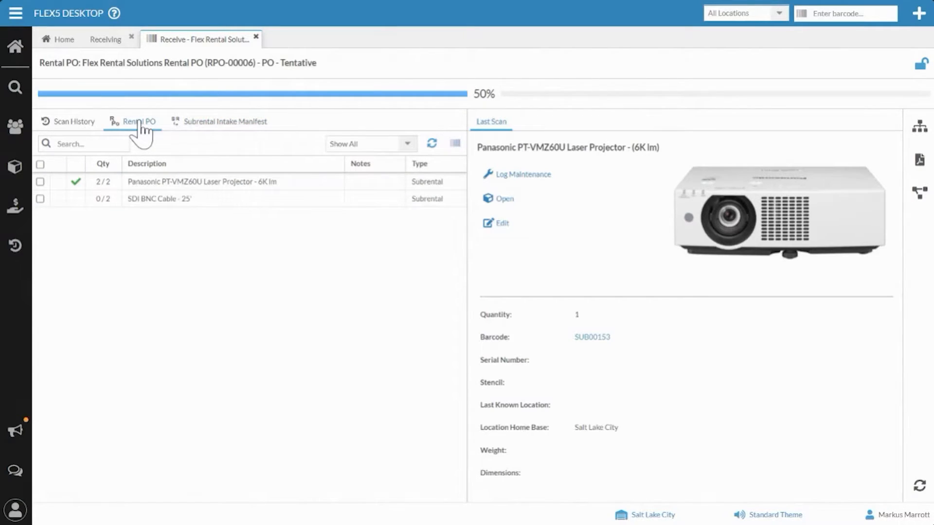
pyautogui.doubleClick(156, 200)
pyautogui.doubleClick(482, 264)
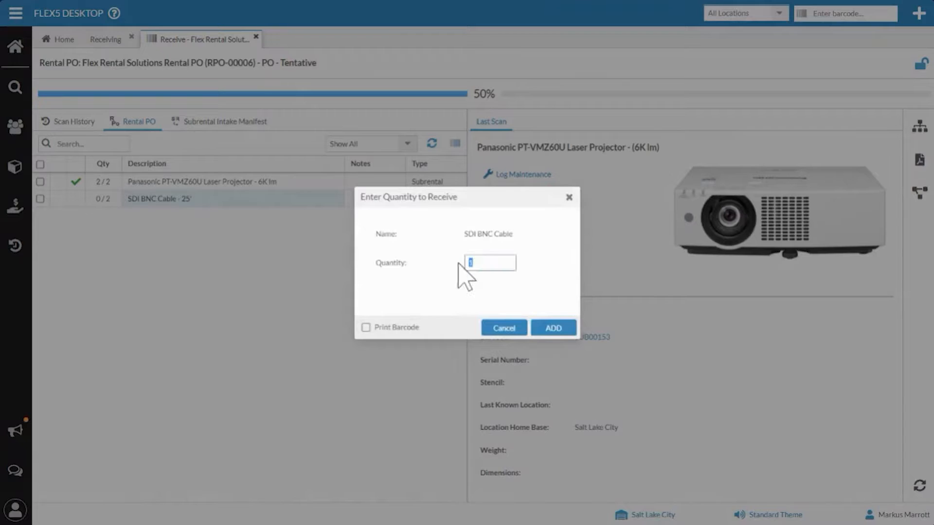
pyautogui.write('2')
pyautogui.click(555, 329)
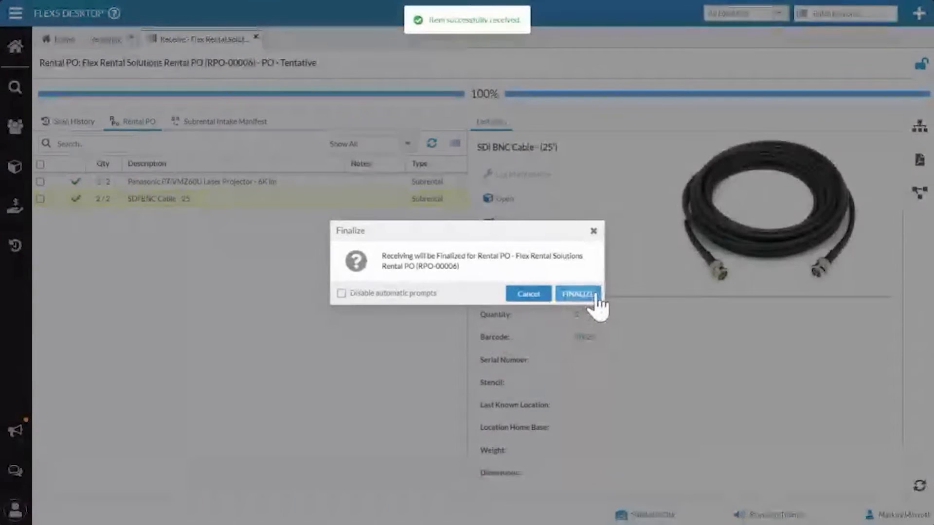
# - Finalize receiving for the Flex Rental Solutions Rental PO and close its receiving view and the Receiving list
pyautogui.click(579, 294)
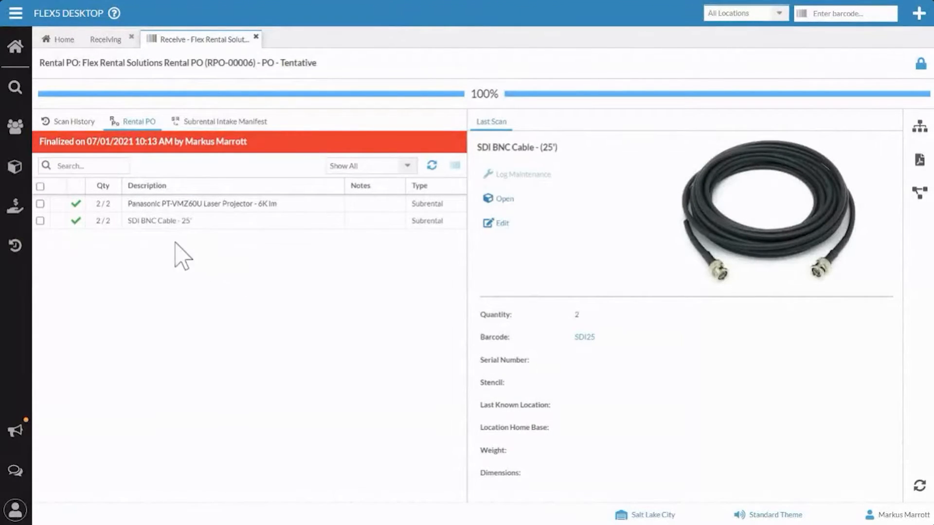
pyautogui.click(58, 207)
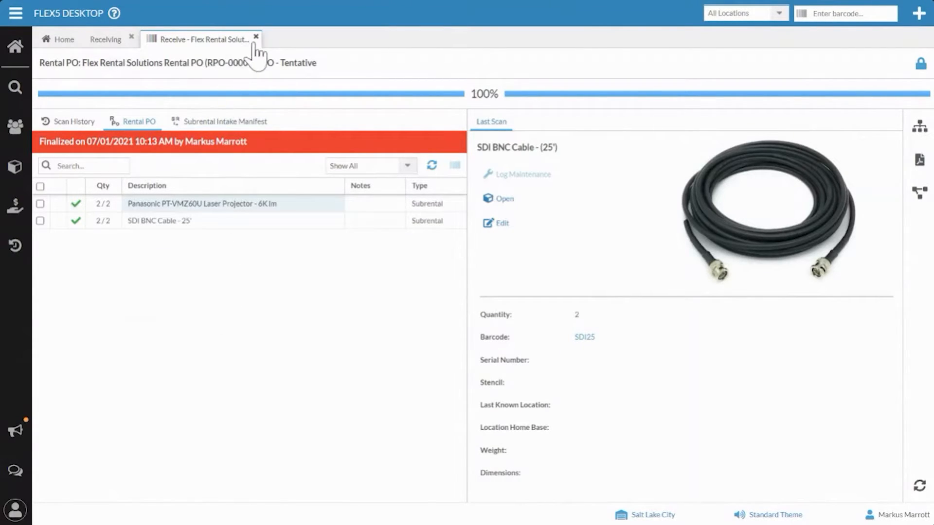
pyautogui.click(131, 38)
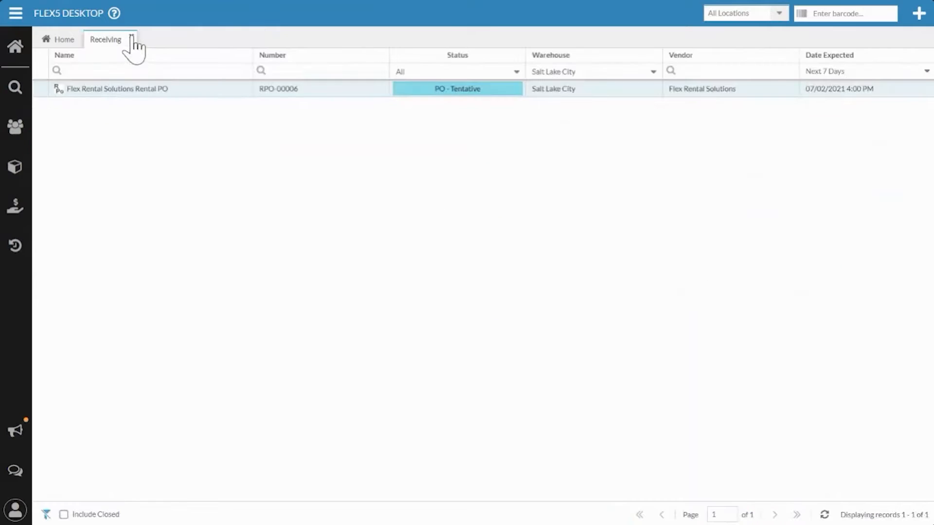
pyautogui.click(130, 38)
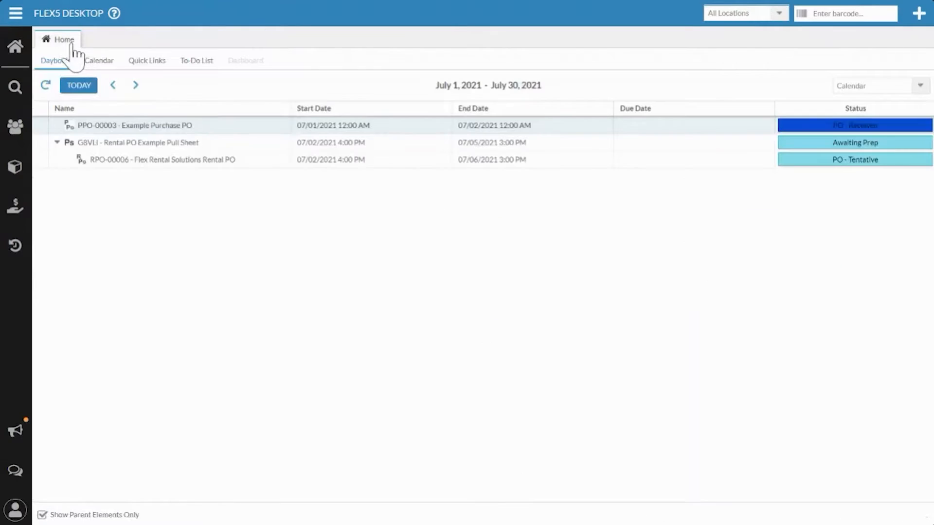
# - Open the line item details of the Rental PO Example Pull Sheet and the inventory record of its Panasonic projector
pyautogui.doubleClick(119, 142)
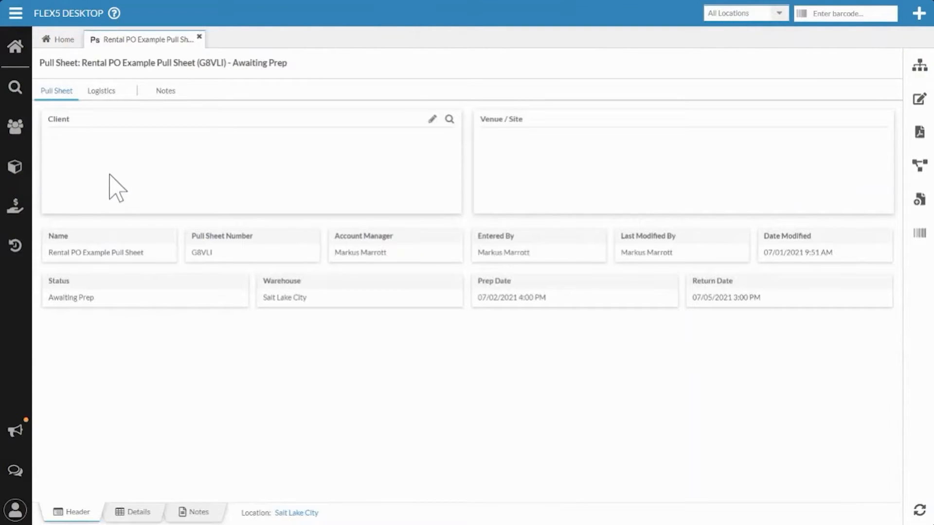
pyautogui.click(140, 510)
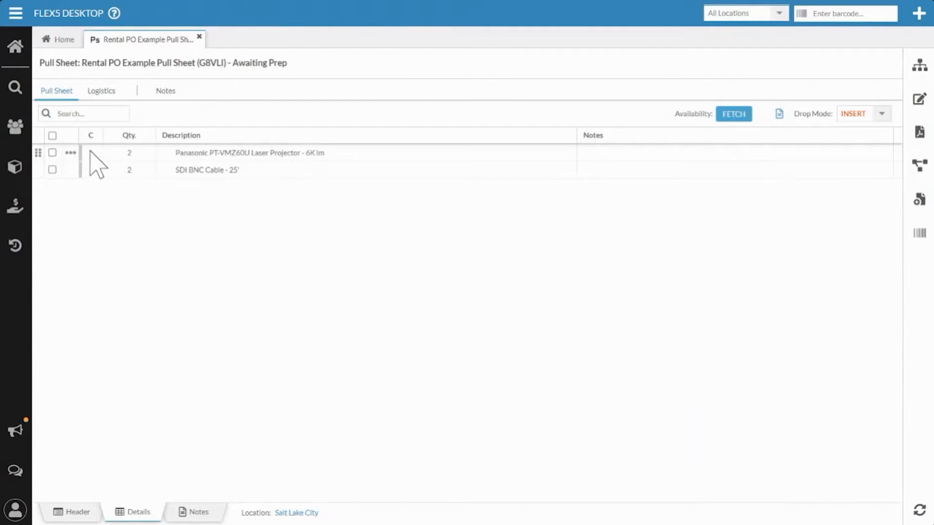
pyautogui.click(71, 154)
pyautogui.click(103, 176)
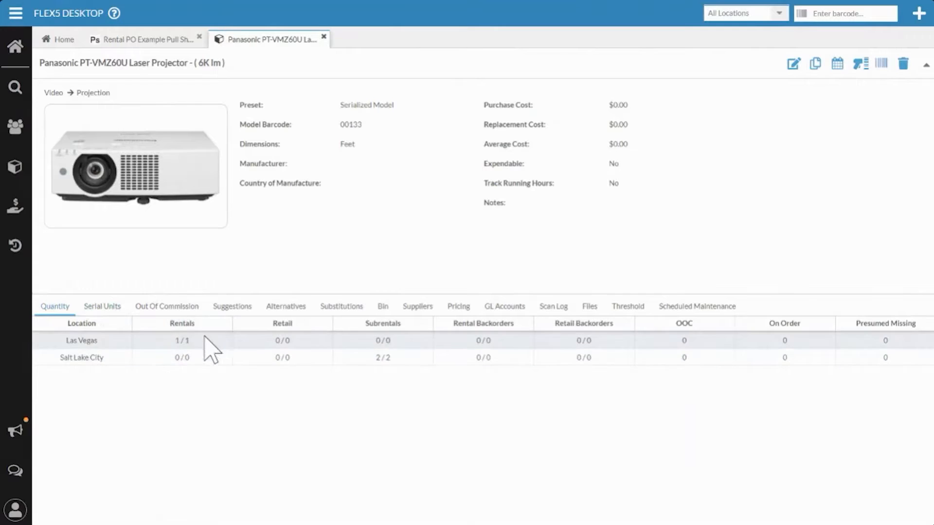
# - Examine the projector's rental and subrental quantities per location and its serial units, and close the inventory record
pyautogui.click(177, 341)
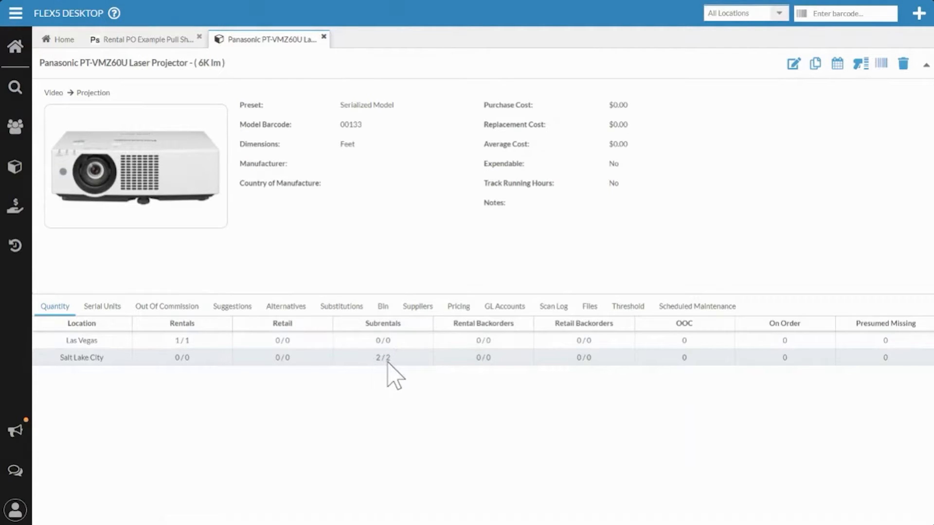
pyautogui.click(113, 317)
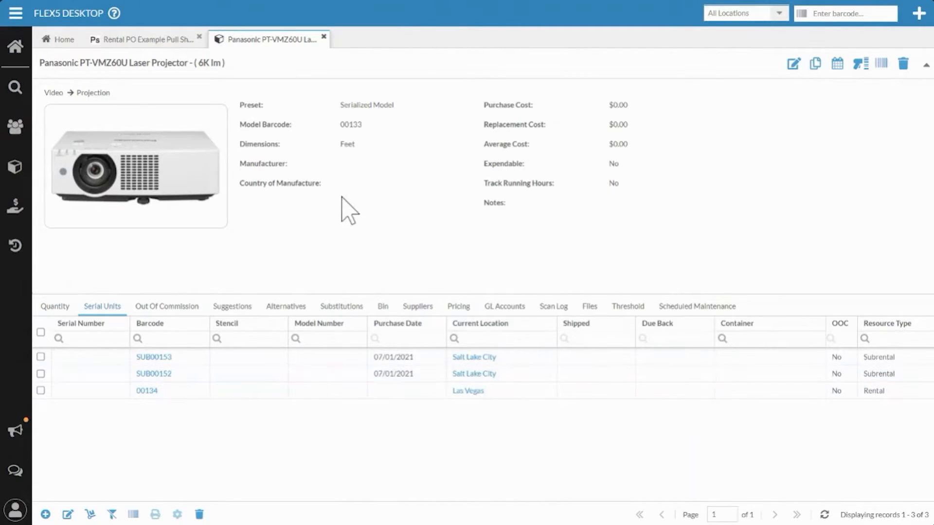
pyautogui.click(323, 37)
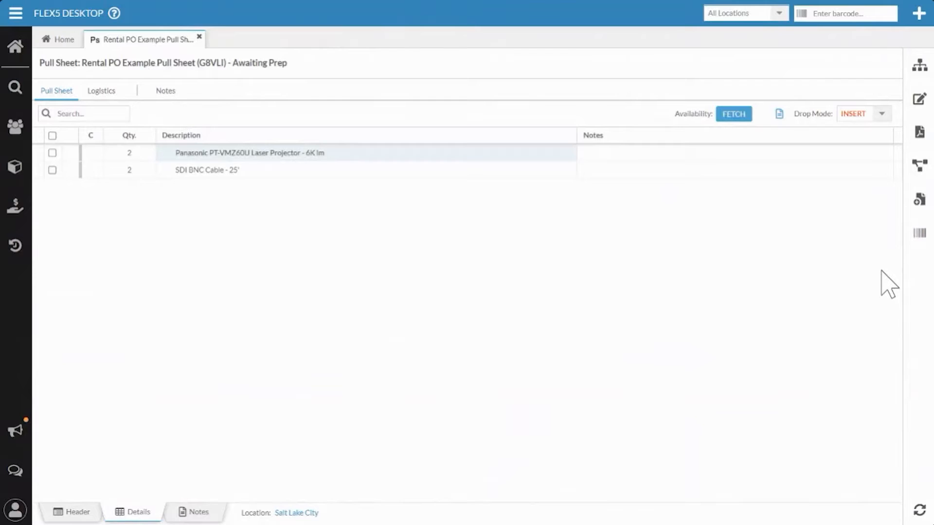
# - Open the pull sheet's Prep screen and scan both subrented Panasonic PT-VMZ60U Laser Projector units from Flex Rental Solutions
pyautogui.click(922, 238)
pyautogui.click(840, 83)
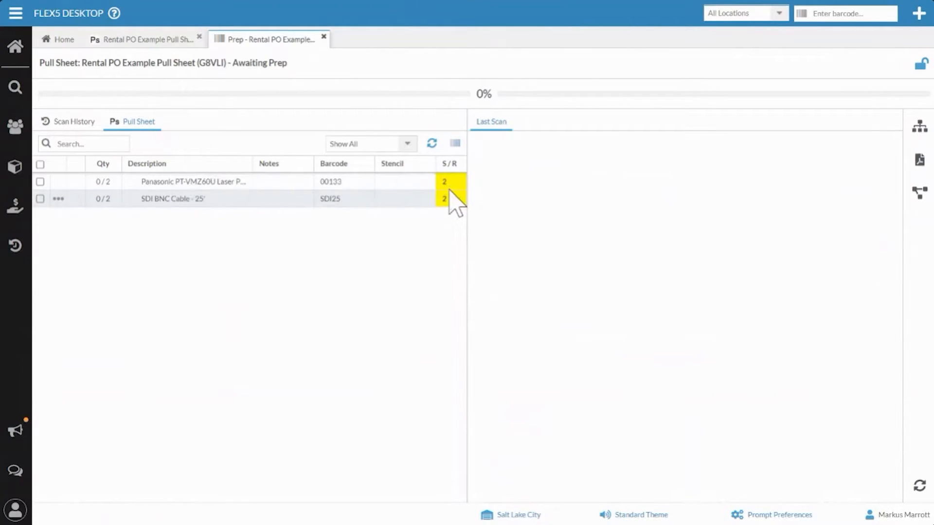
pyautogui.moveTo(445, 183)
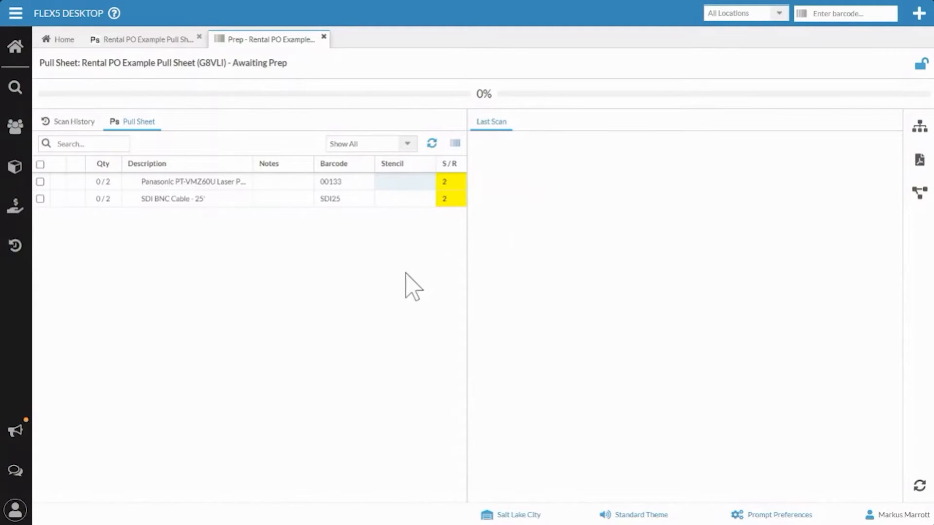
pyautogui.click(450, 181)
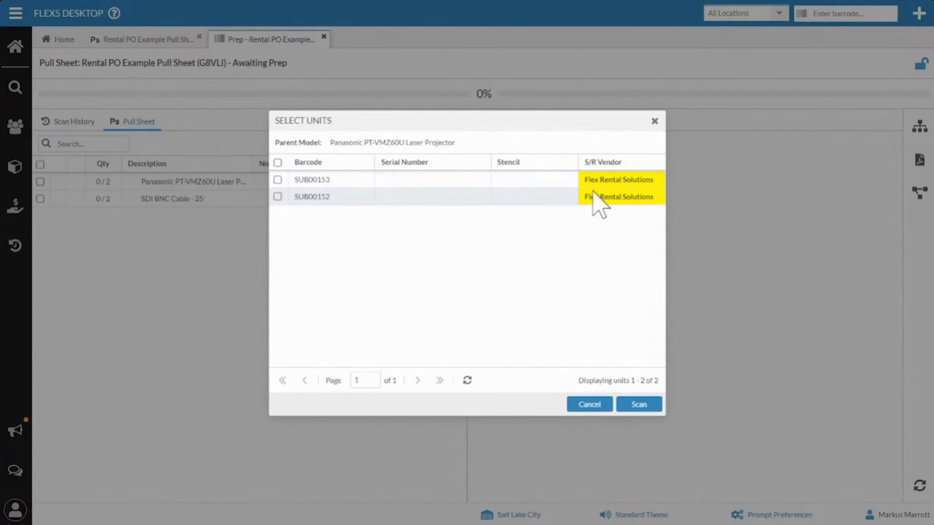
pyautogui.click(278, 162)
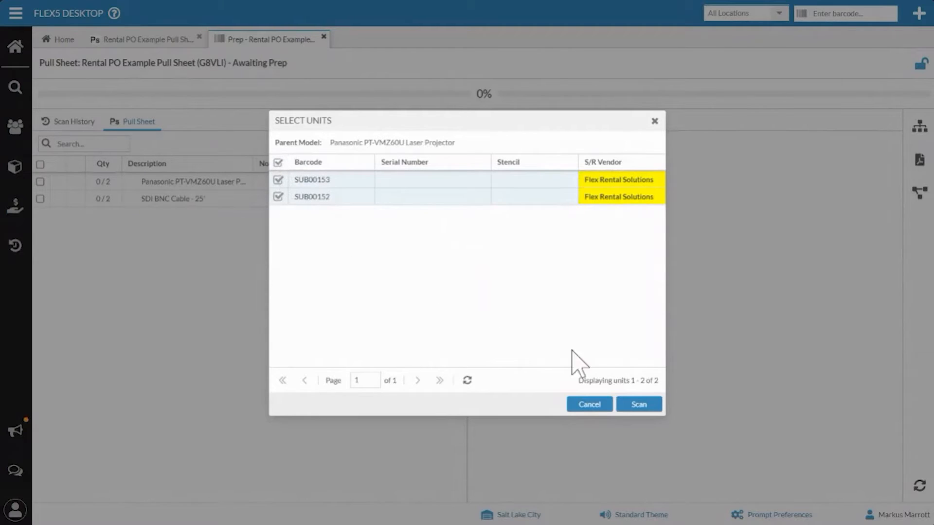
pyautogui.click(650, 410)
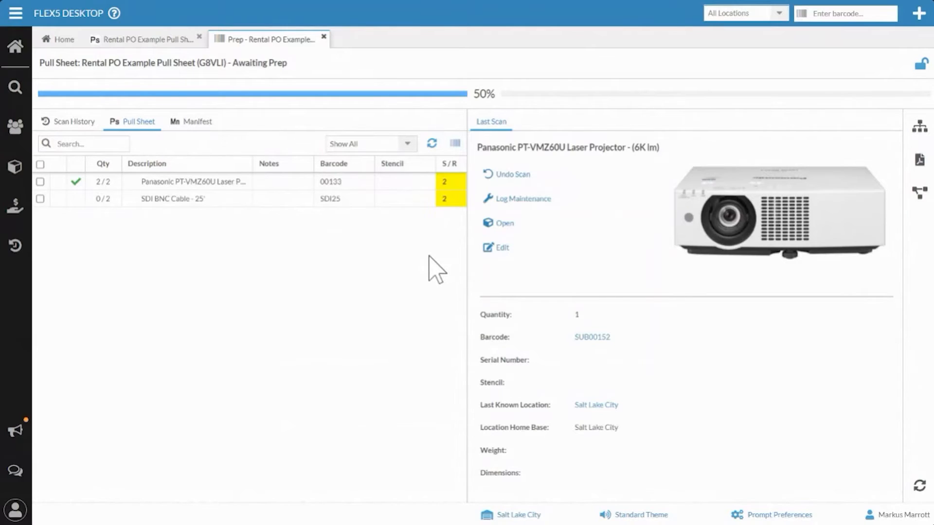
# - Scan a quantity of 2 subrented SDI BNC Cable - 25' and finalize prep for the pull sheet
pyautogui.click(451, 201)
pyautogui.click(462, 248)
pyautogui.write('2')
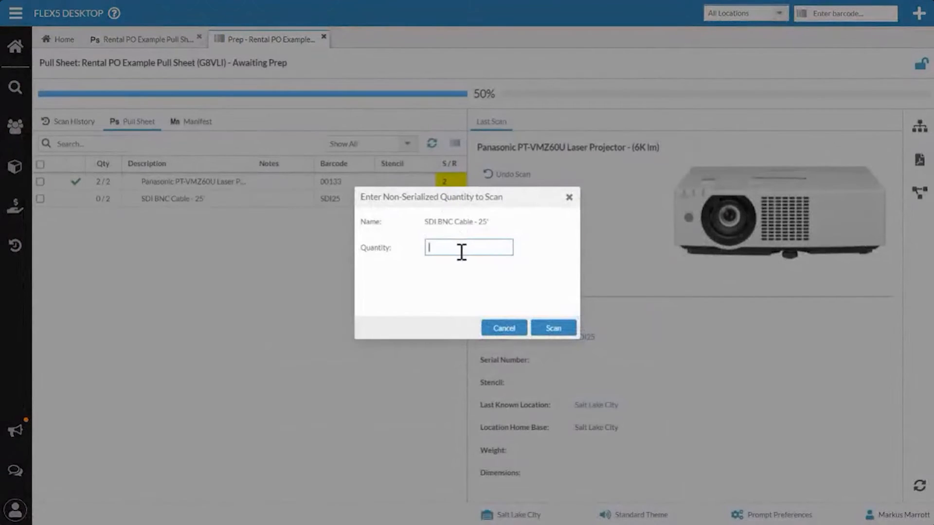
pyautogui.click(553, 329)
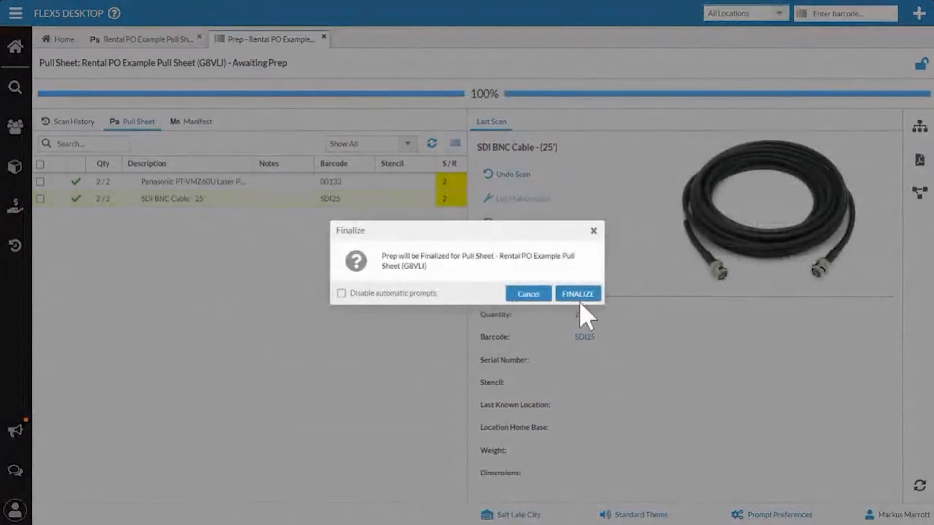
pyautogui.click(587, 298)
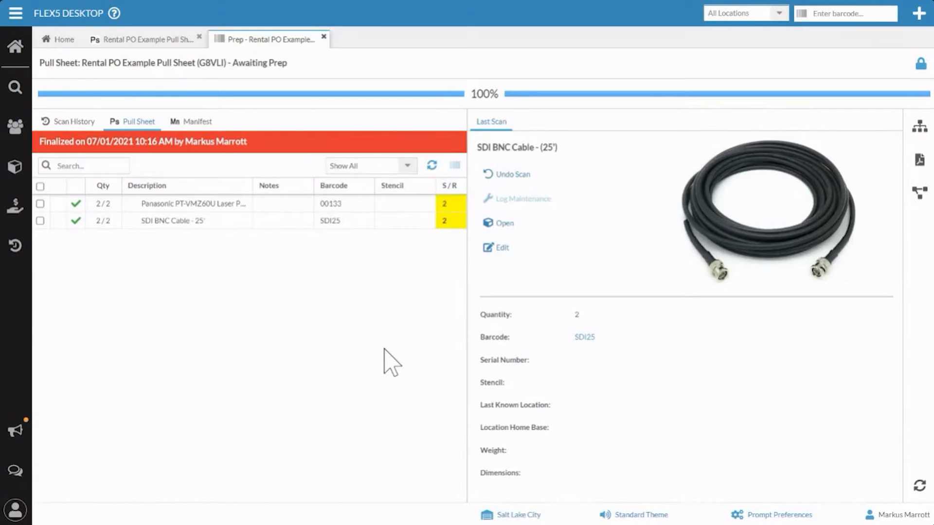
# - Review the scanned items on the prep Manifest, and return to the home Daybook
pyautogui.click(197, 127)
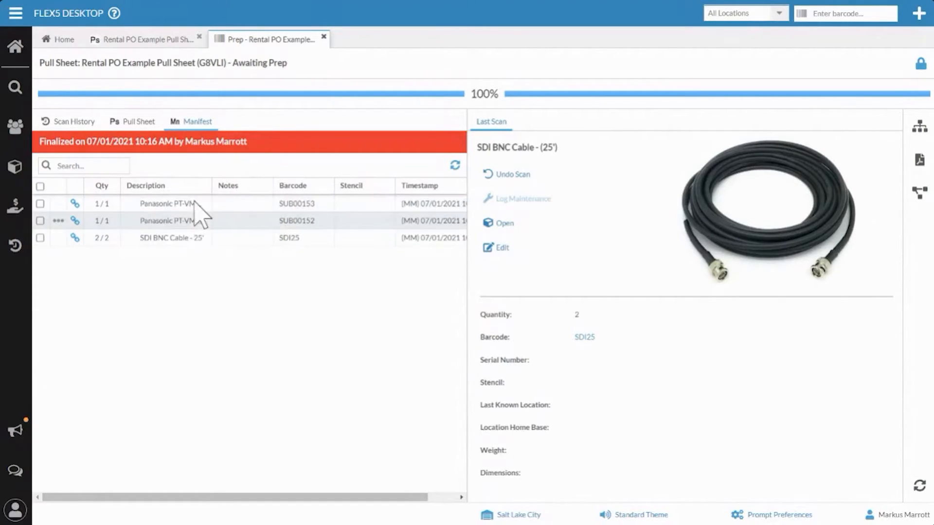
pyautogui.click(324, 38)
pyautogui.click(73, 41)
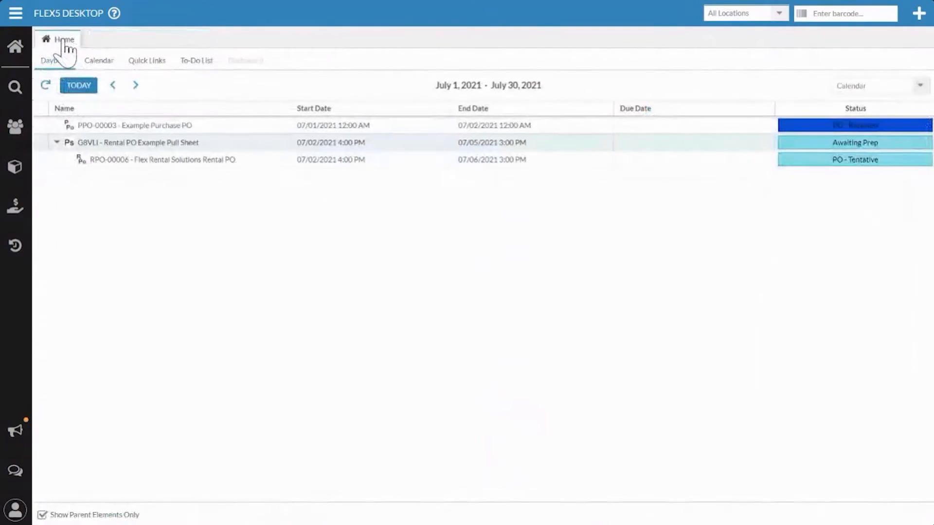
# - Refresh the Daybook and expand the Rental PO Example Pull Sheet to check the order statuses
pyautogui.rightClick(63, 44)
pyautogui.click(46, 86)
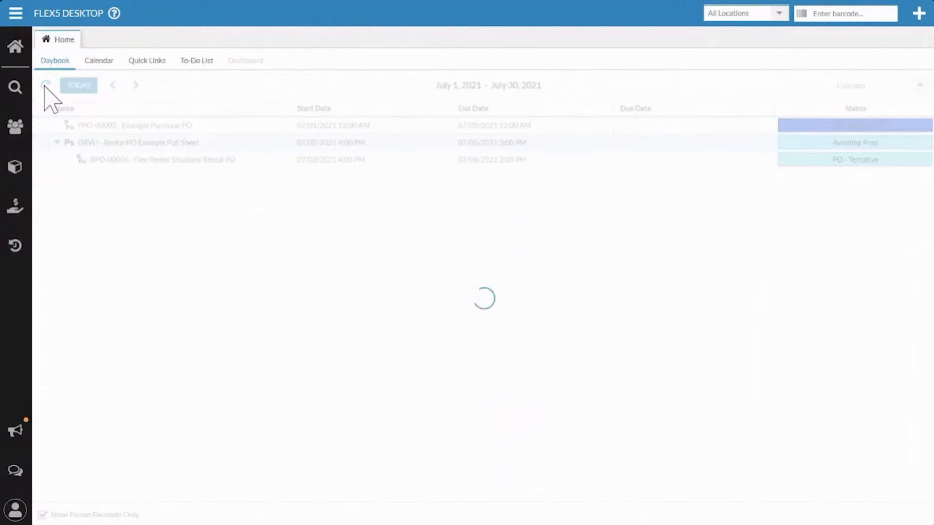
pyautogui.click(46, 86)
pyautogui.click(56, 142)
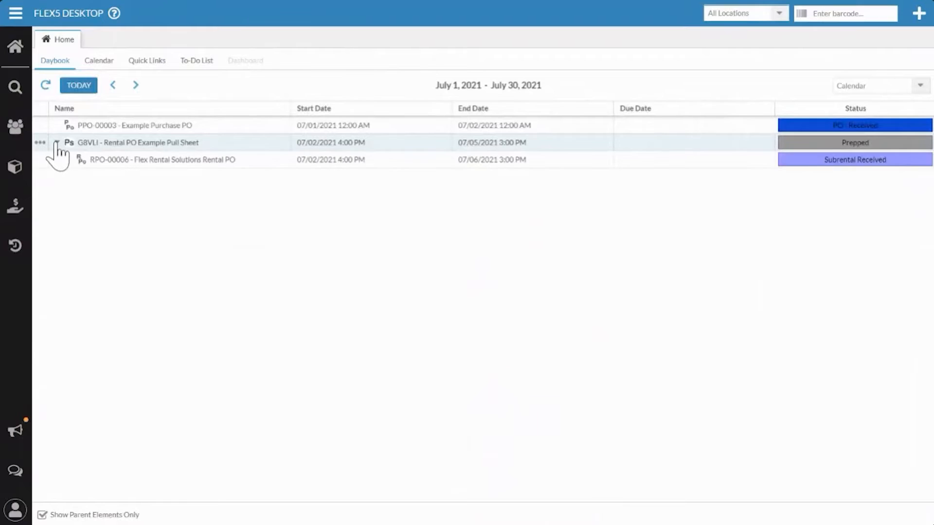
# - Open the manifest belonging to the Rental PO Example Pull Sheet from its elements and show the manifest's warehouse options
pyautogui.doubleClick(141, 142)
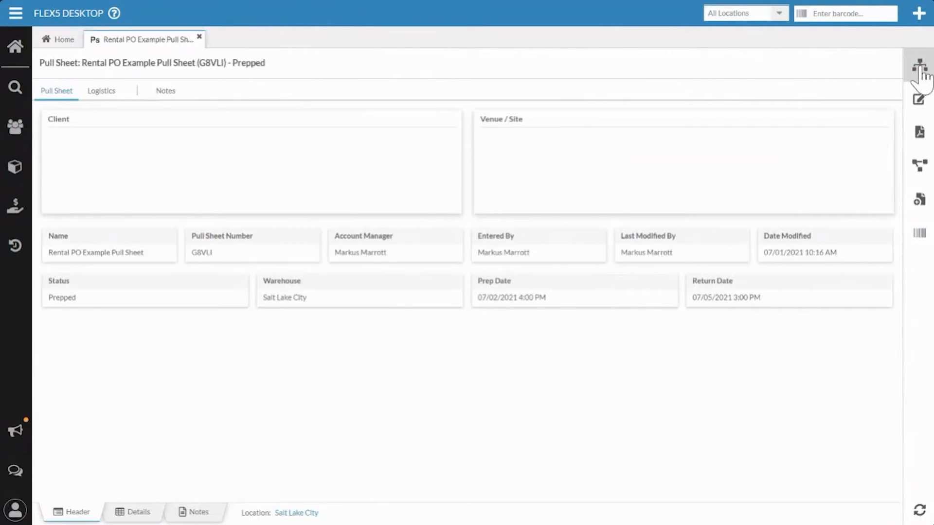
pyautogui.click(919, 65)
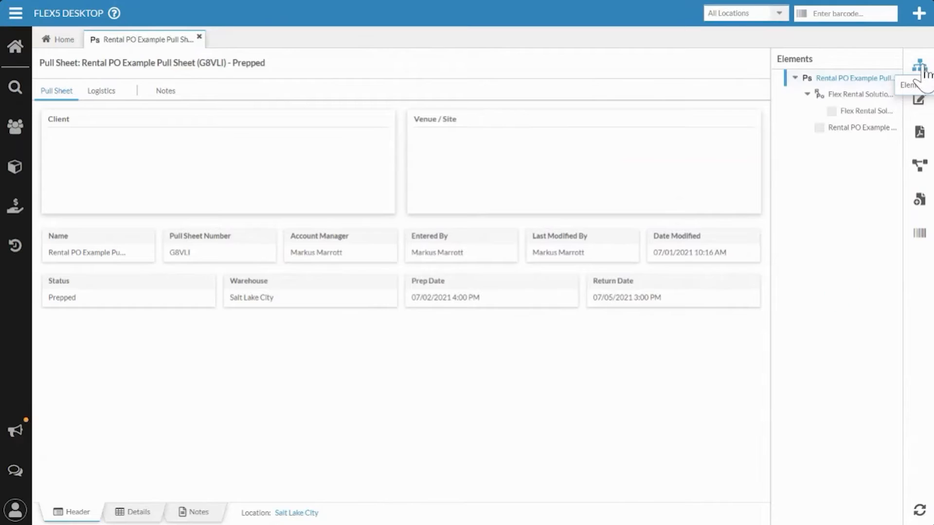
pyautogui.doubleClick(852, 128)
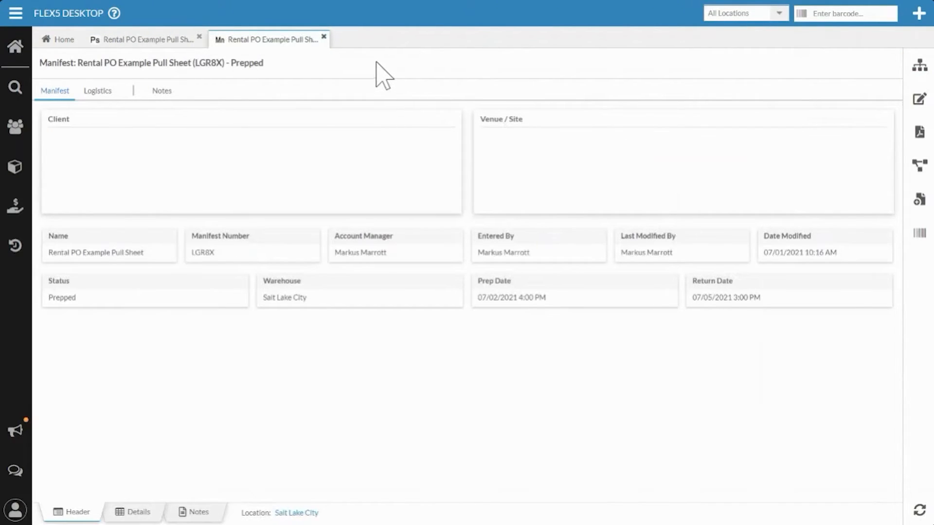
pyautogui.click(924, 242)
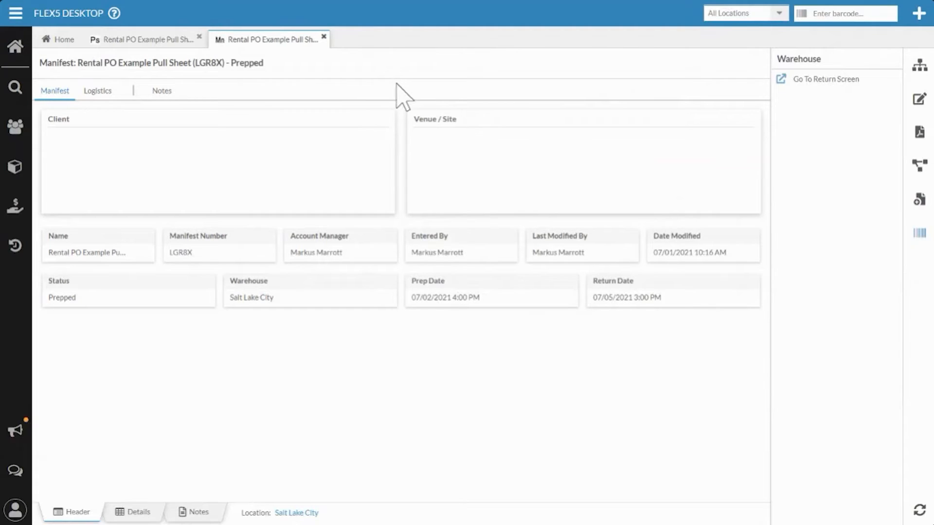
# - Open the manifest's return screen, widen the Description column, and scan in both Panasonic PT-VMZ60U projectors, SUB00153 and SUB00152
pyautogui.click(817, 81)
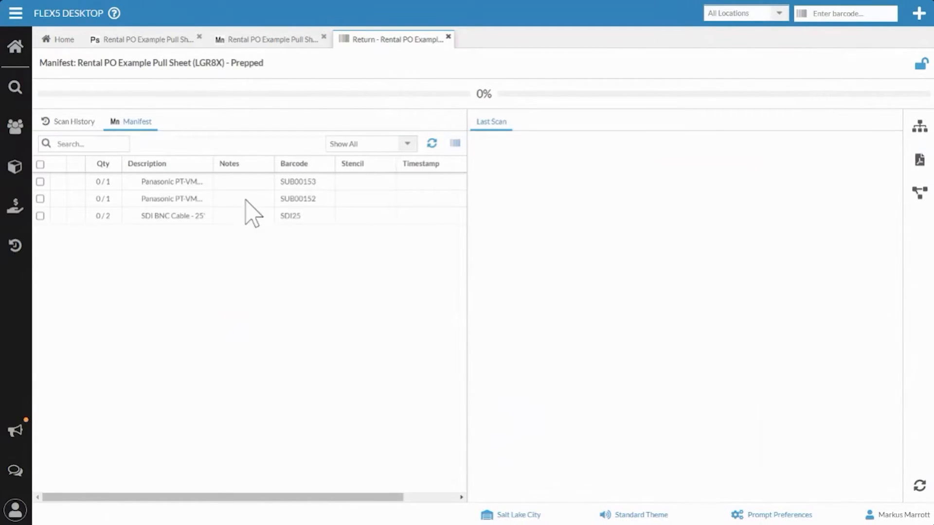
pyautogui.moveTo(214, 163); pyautogui.dragTo(236, 160)
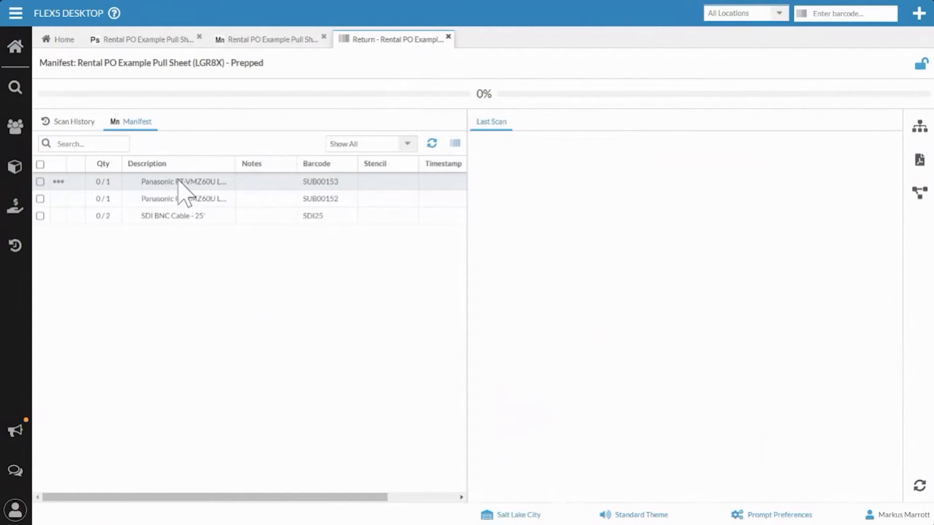
pyautogui.doubleClick(159, 184)
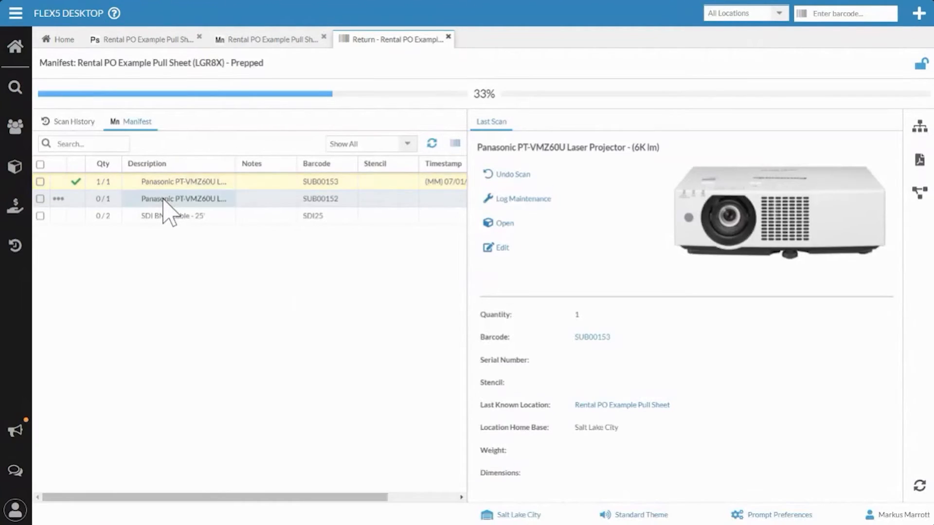
pyautogui.doubleClick(164, 199)
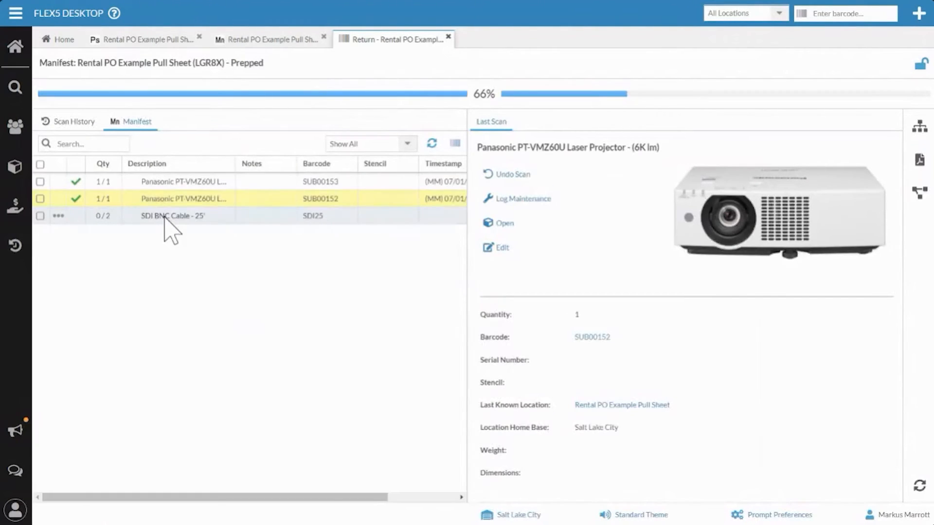
# - Scan in a quantity of 2 SDI BNC Cable - 25' and finalize the manifest return
pyautogui.doubleClick(165, 217)
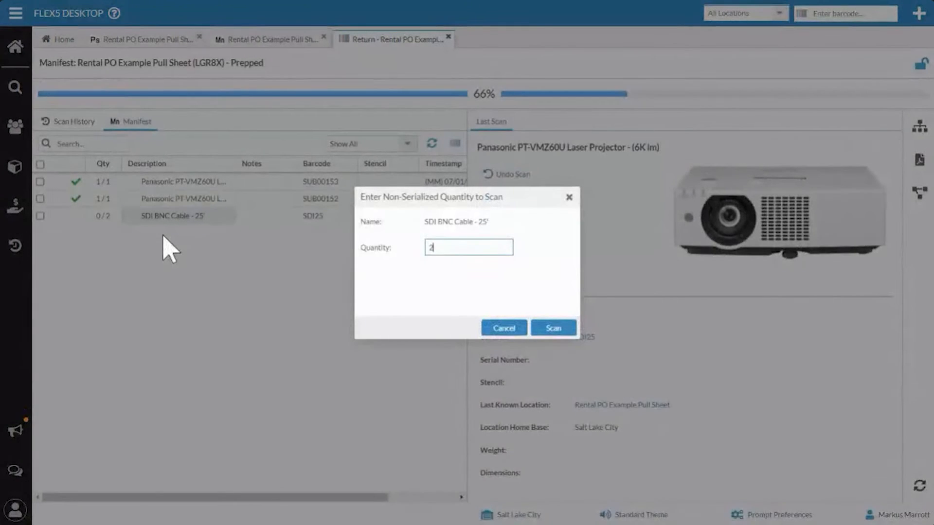
pyautogui.press('Return')
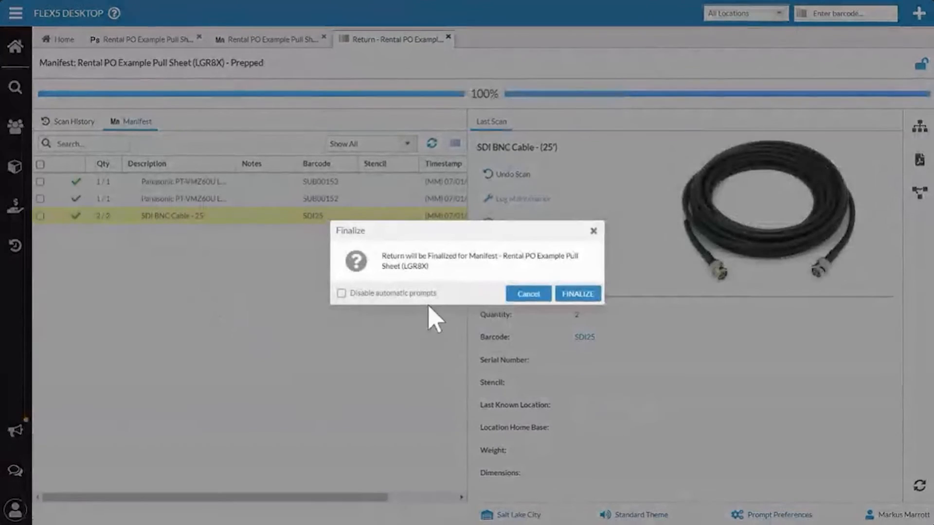
pyautogui.click(587, 294)
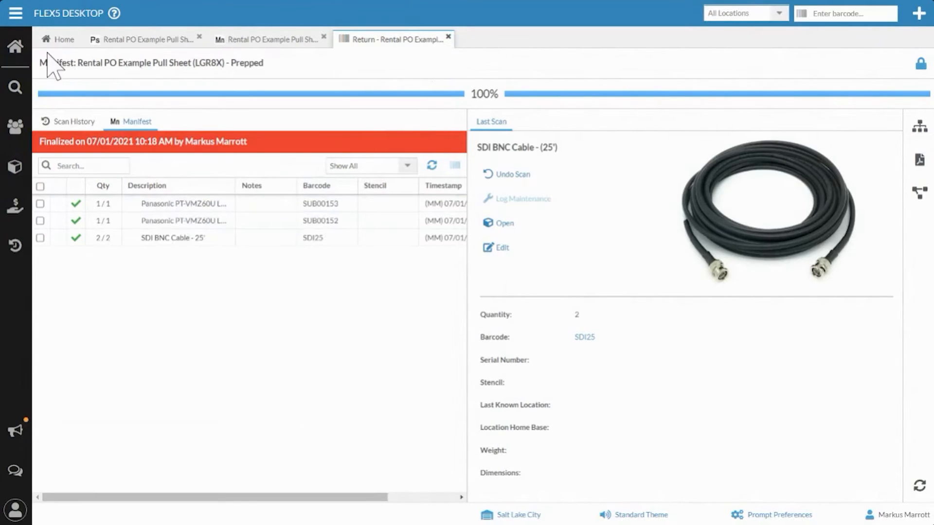
# - Go to the home Daybook and reload it to check the pull sheet's status
pyautogui.click(73, 46)
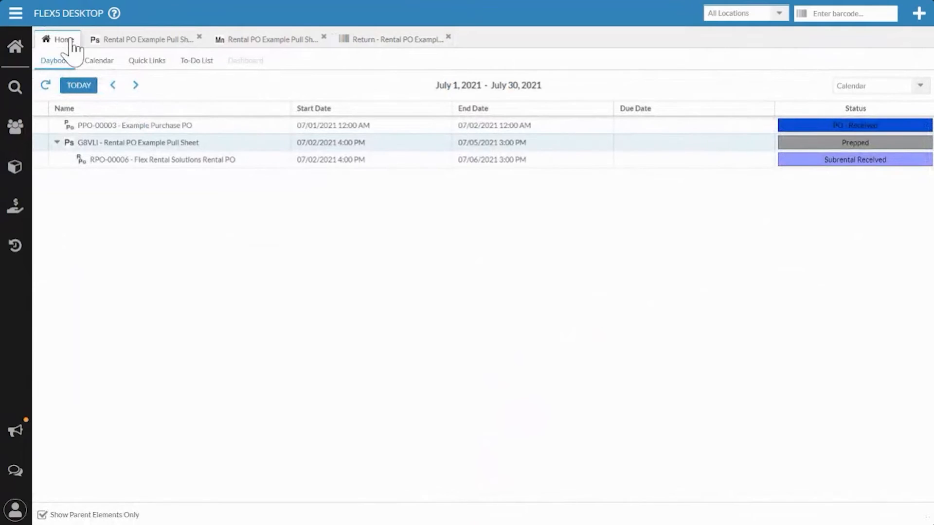
pyautogui.rightClick(72, 45)
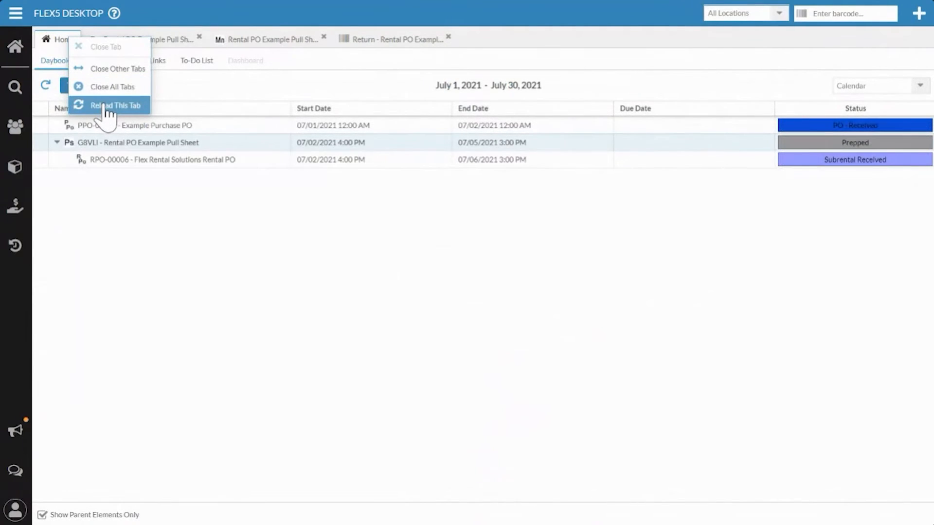
pyautogui.click(106, 106)
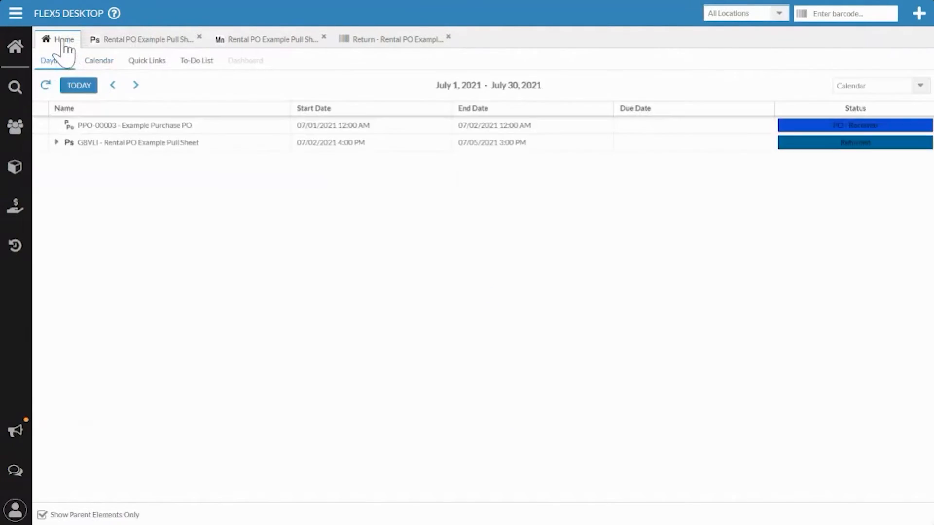
# - Open the warehouse Subrental Returns list and start the return for the Flex Rental Solutions Rental PO
pyautogui.click(15, 14)
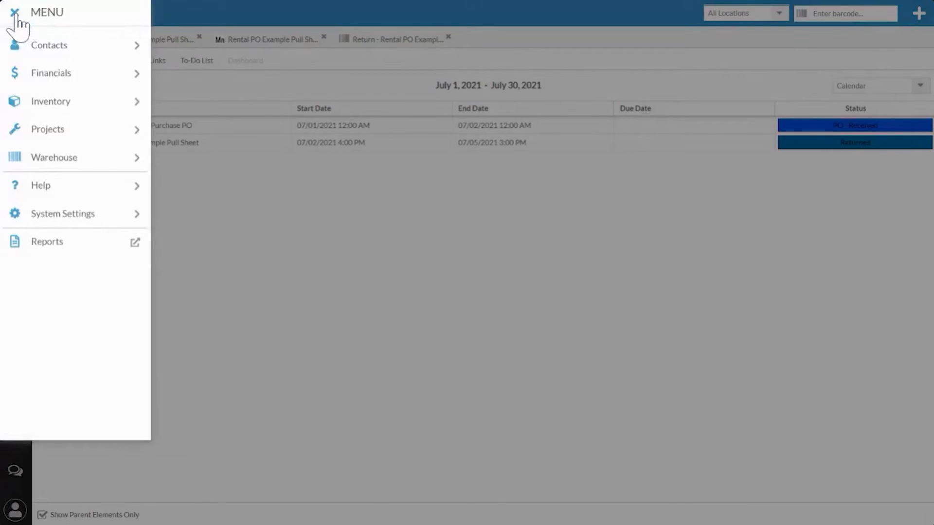
pyautogui.click(84, 172)
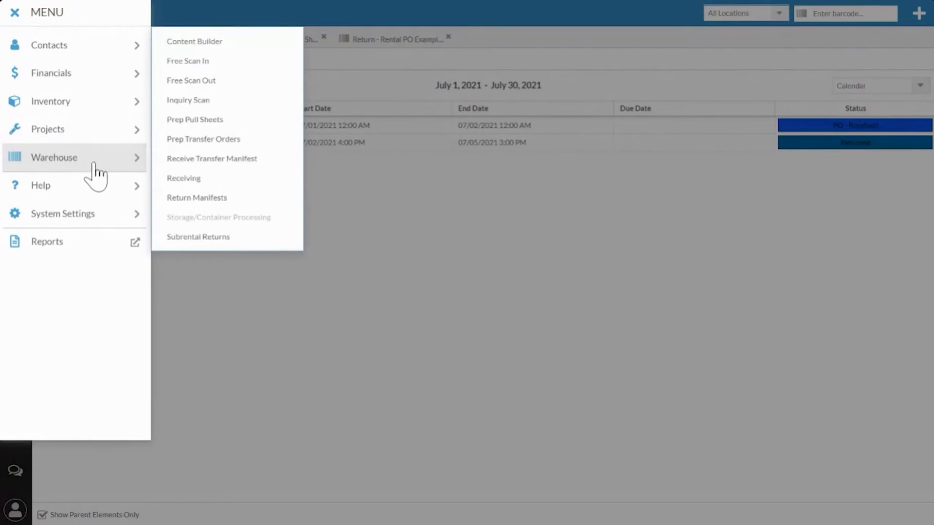
pyautogui.click(204, 238)
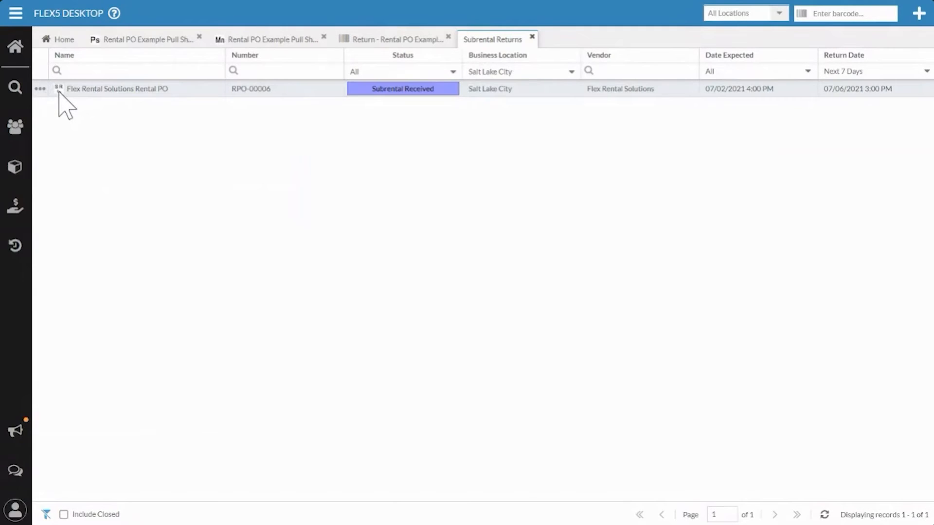
pyautogui.doubleClick(105, 90)
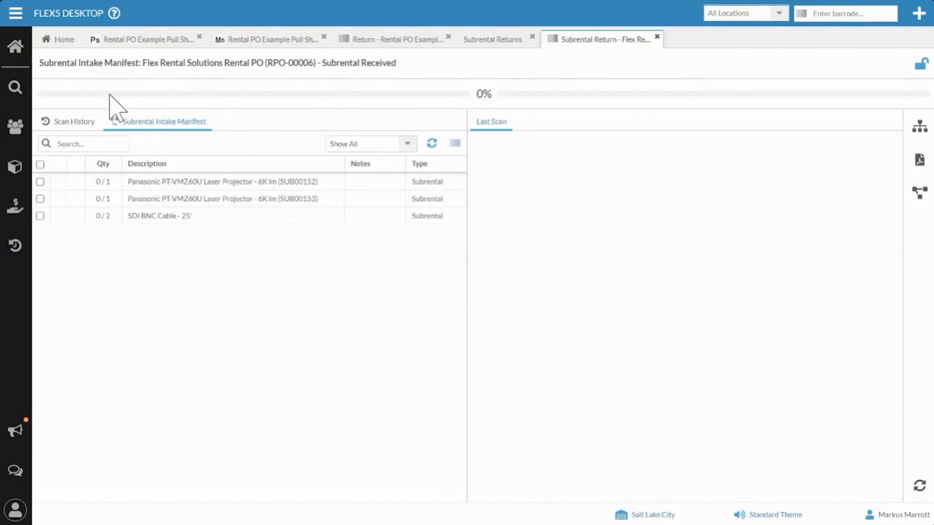
# - Bulk scan out all items on the Subrental Intake Manifest, agreeing to the confirmation, and finalize the subrental return
pyautogui.click(40, 165)
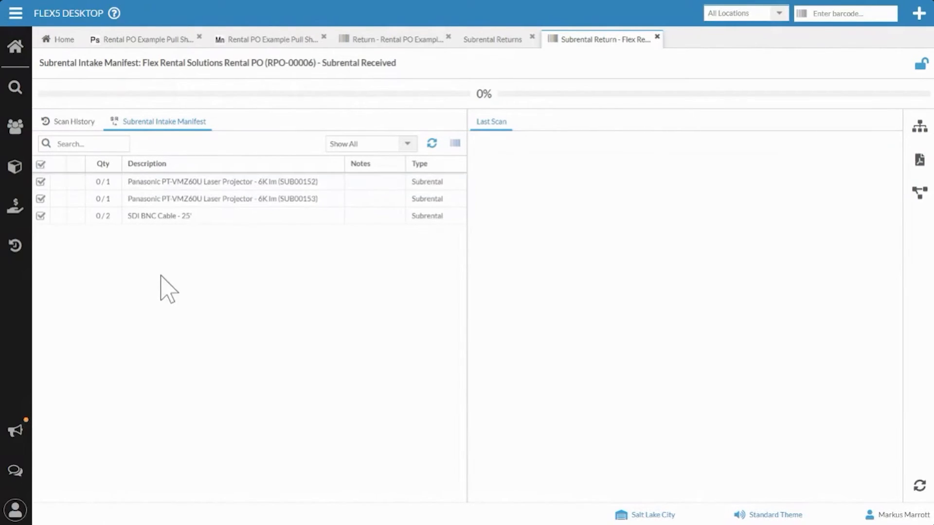
pyautogui.click(455, 144)
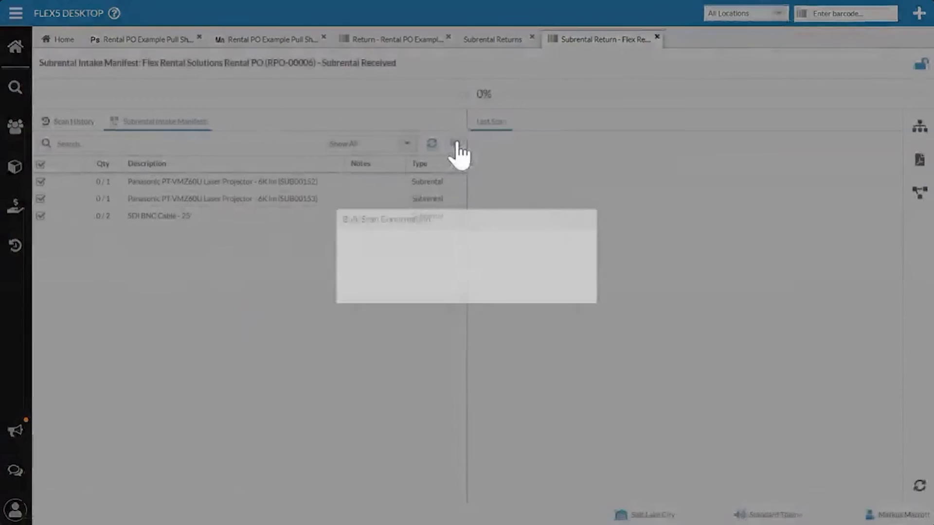
pyautogui.click(341, 300)
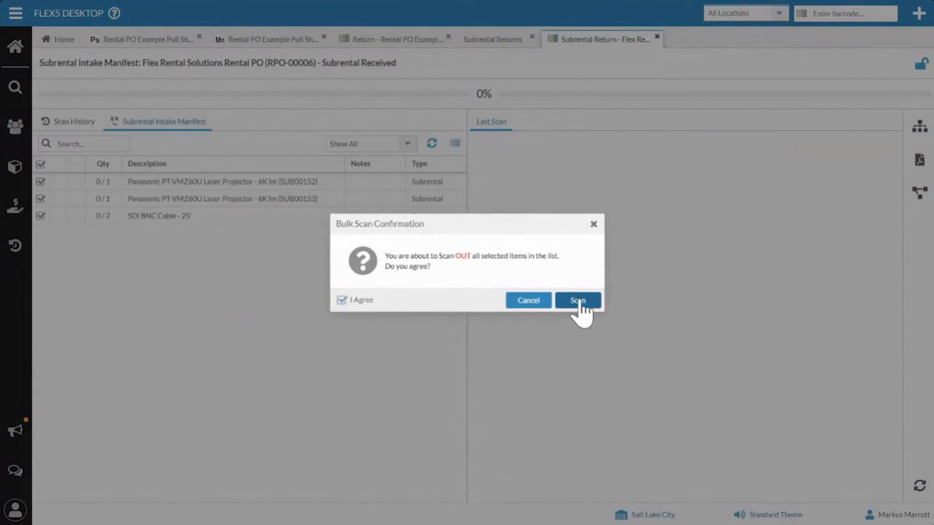
pyautogui.click(577, 301)
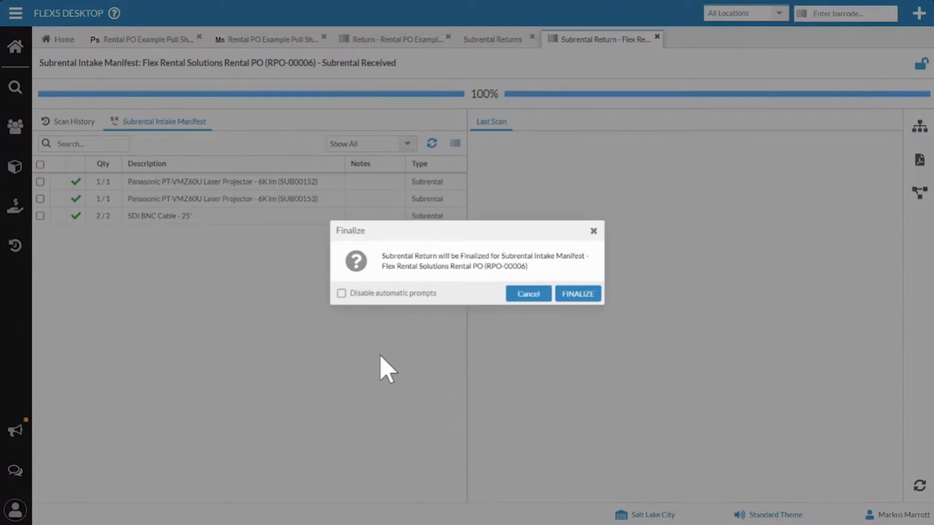
pyautogui.click(589, 294)
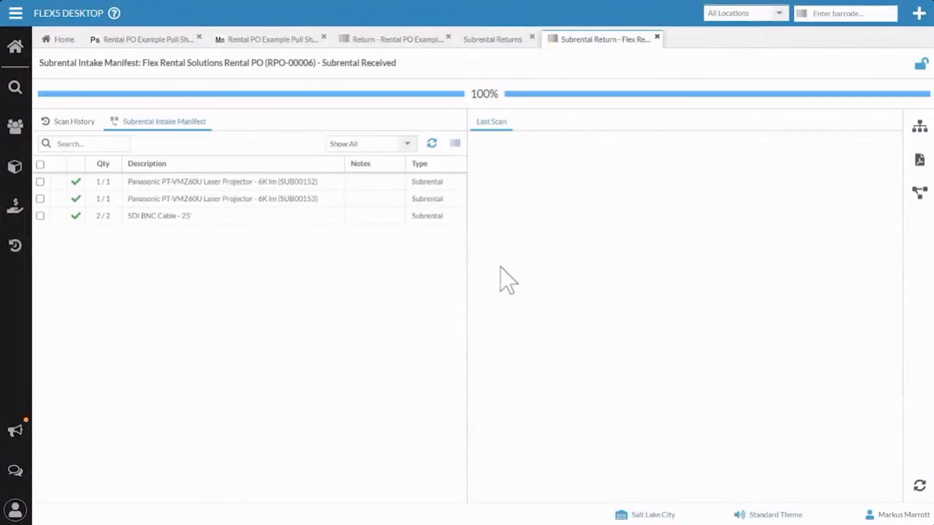
# - Open the Panasonic PT-VMZ60U Laser Projector from the pull sheet's details and examine its quantities and serial units
pyautogui.click(137, 43)
pyautogui.click(139, 511)
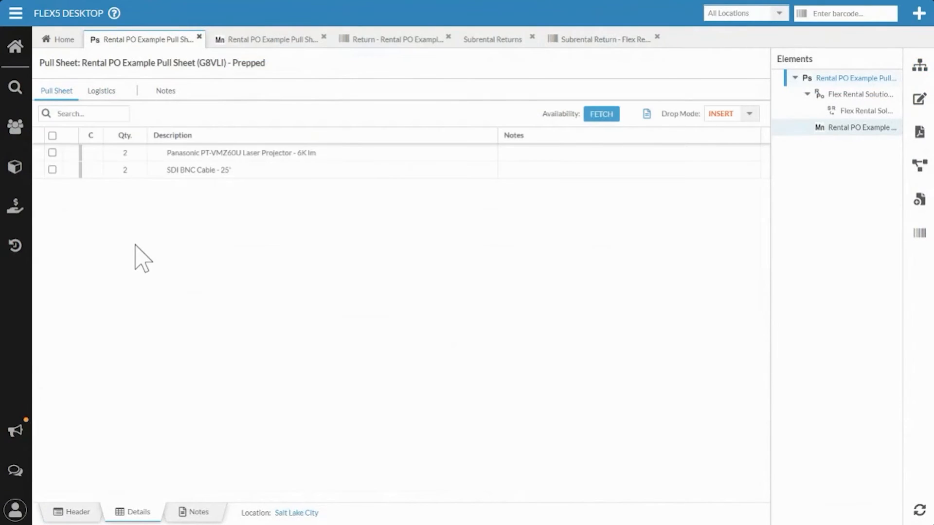
pyautogui.rightClick(77, 158)
pyautogui.click(100, 171)
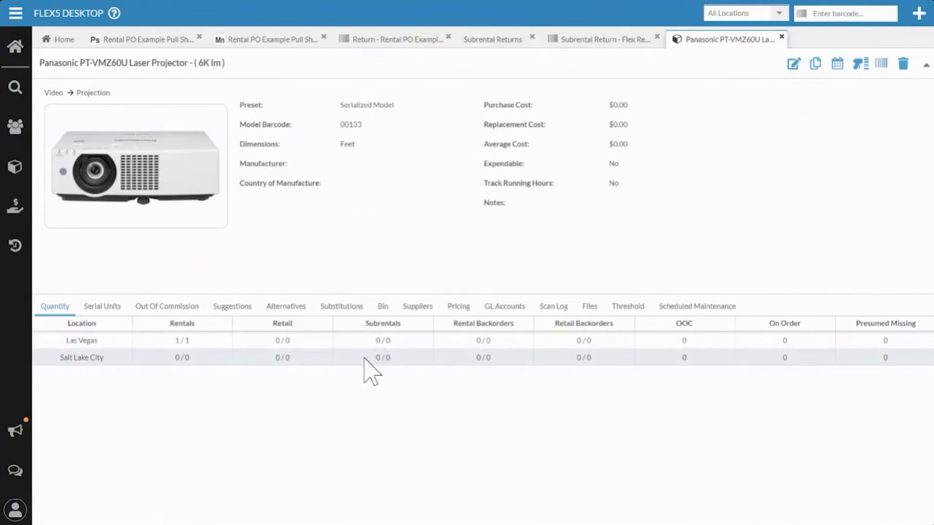
pyautogui.click(99, 309)
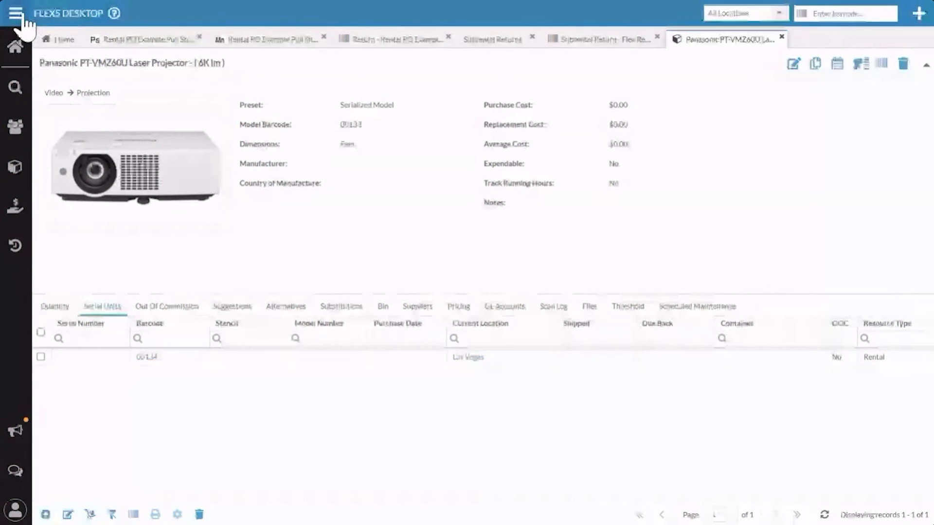
# - Search the Reports list for "unret" and open the settings of the Unreturned Items Report
pyautogui.click(17, 13)
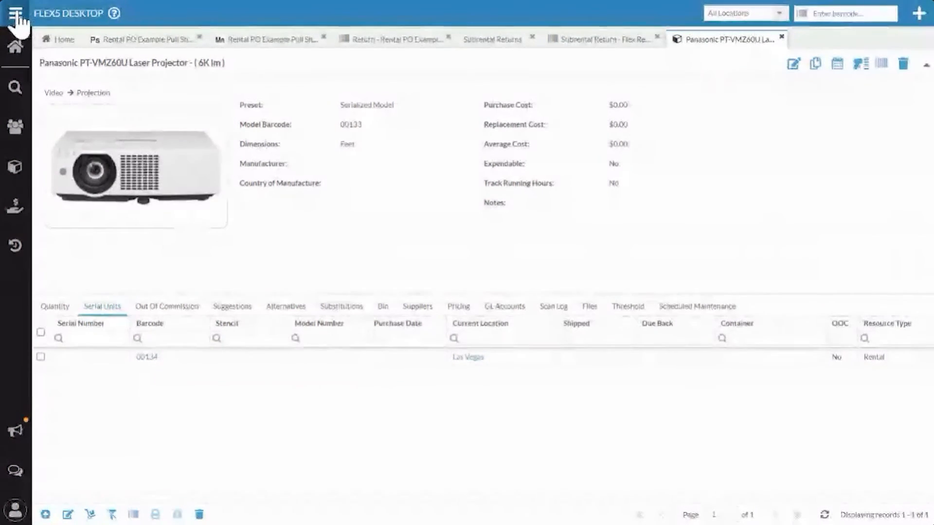
pyautogui.click(51, 243)
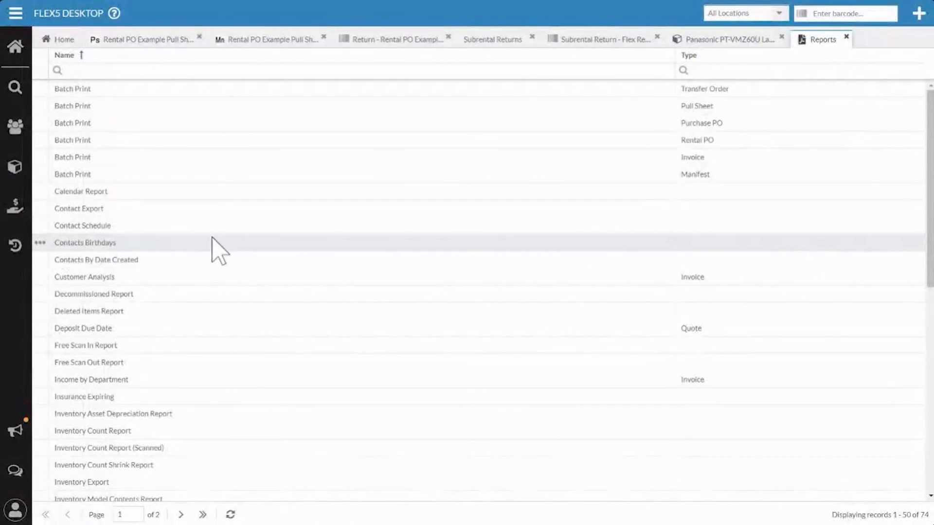
pyautogui.click(147, 72)
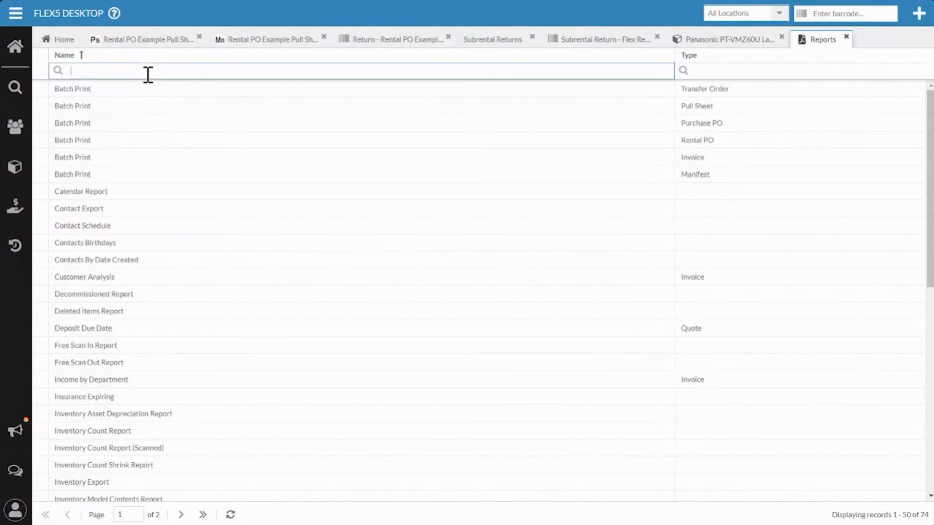
pyautogui.write('unret')
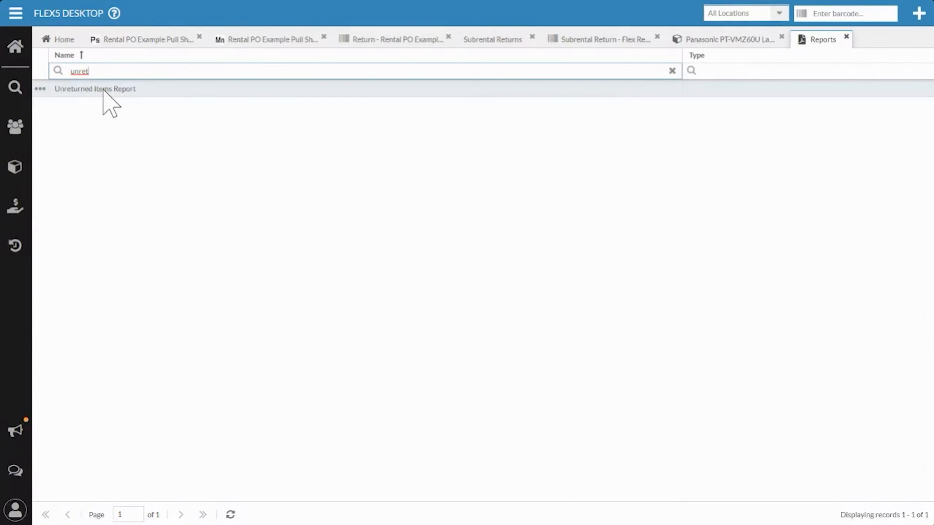
pyautogui.doubleClick(103, 90)
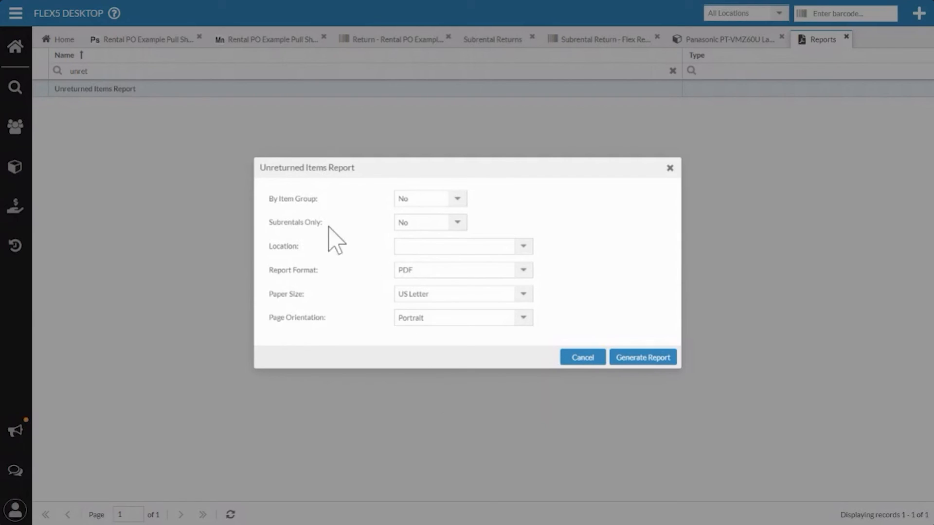
# - Look at the Subrentals Only option, cancel the report without generating it, and return to the home Daybook
pyautogui.click(455, 223)
pyautogui.click(452, 257)
pyautogui.click(592, 359)
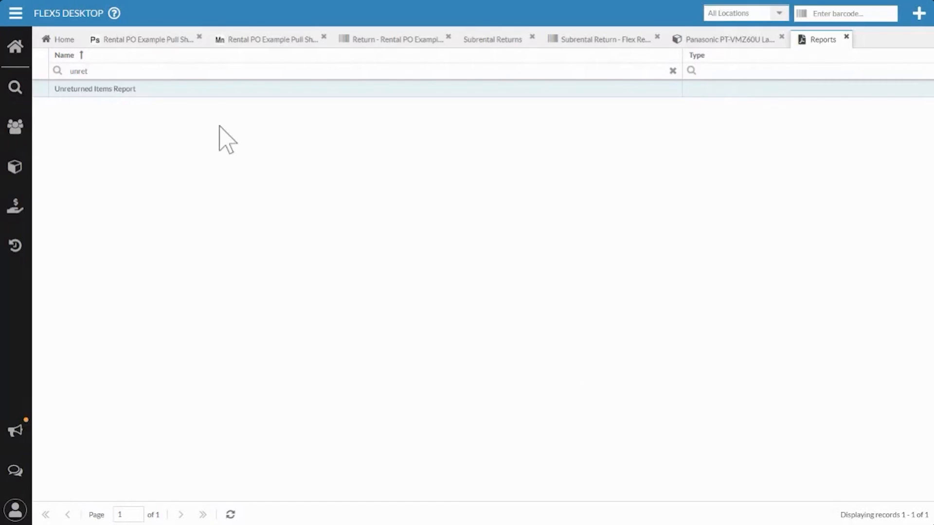
pyautogui.click(57, 40)
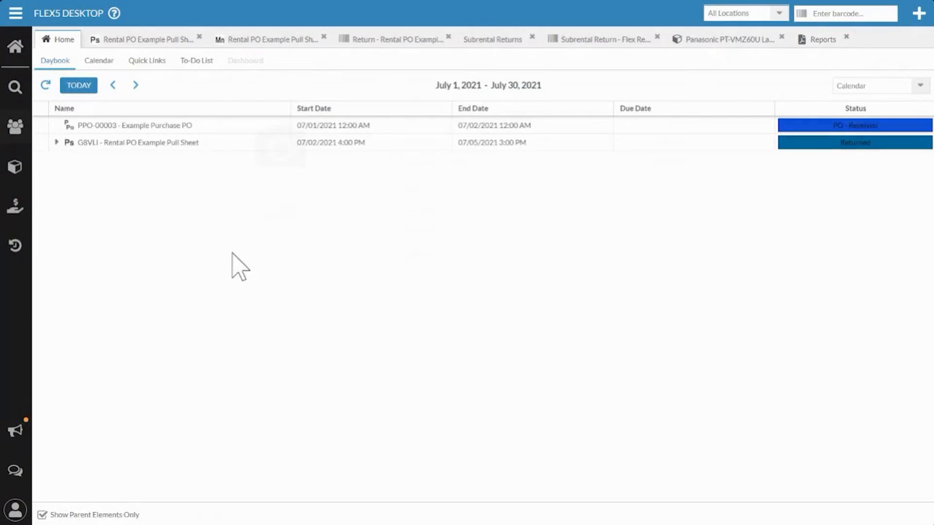